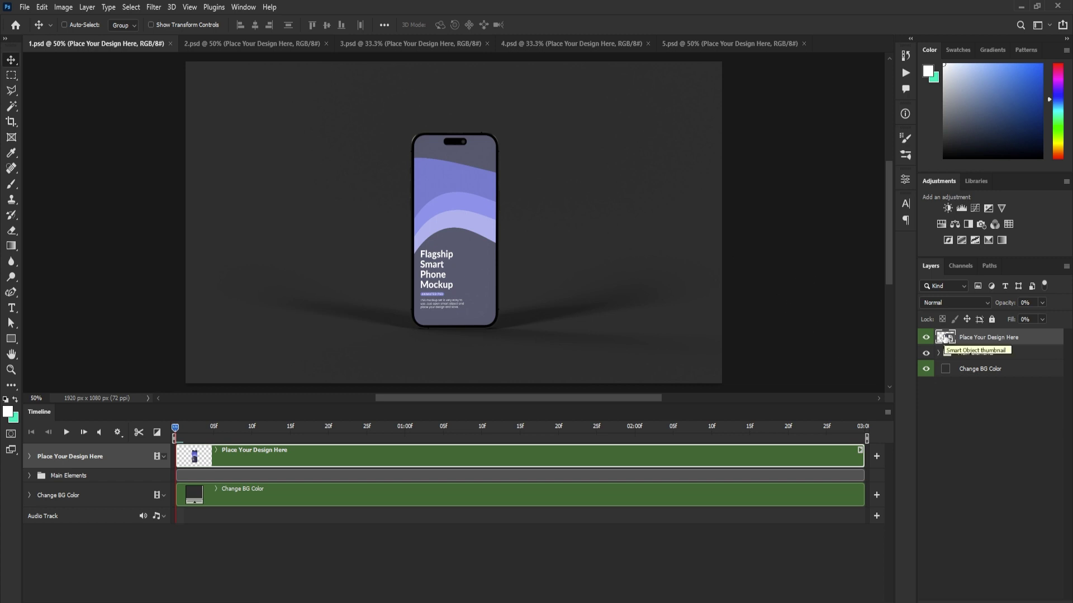
Look through the open phone mockups 2.psd to 5.psd and return to 1.psd.
click(196, 47)
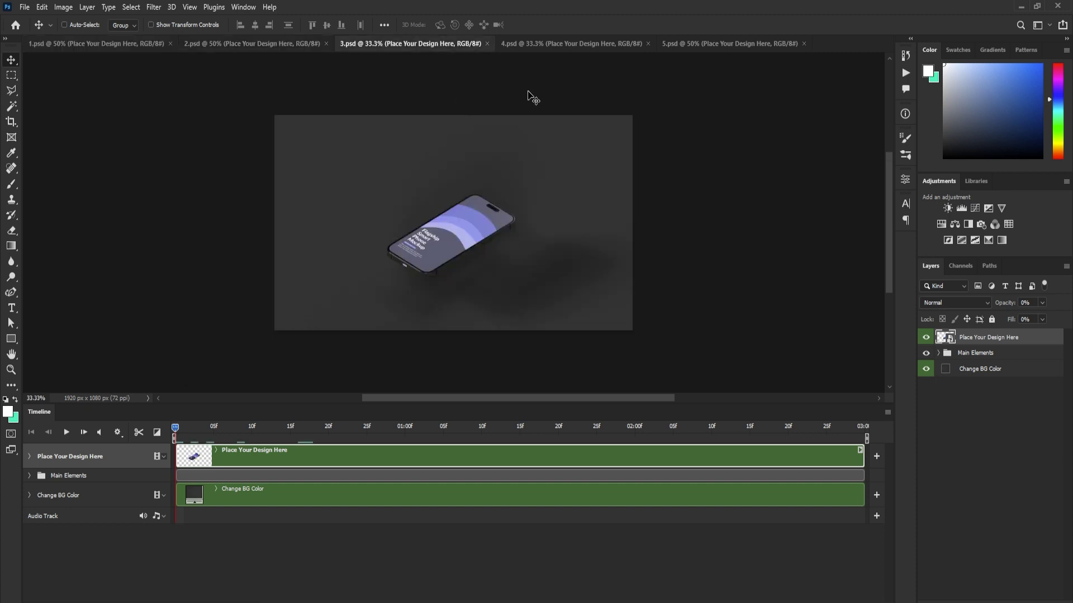
click(574, 46)
click(705, 47)
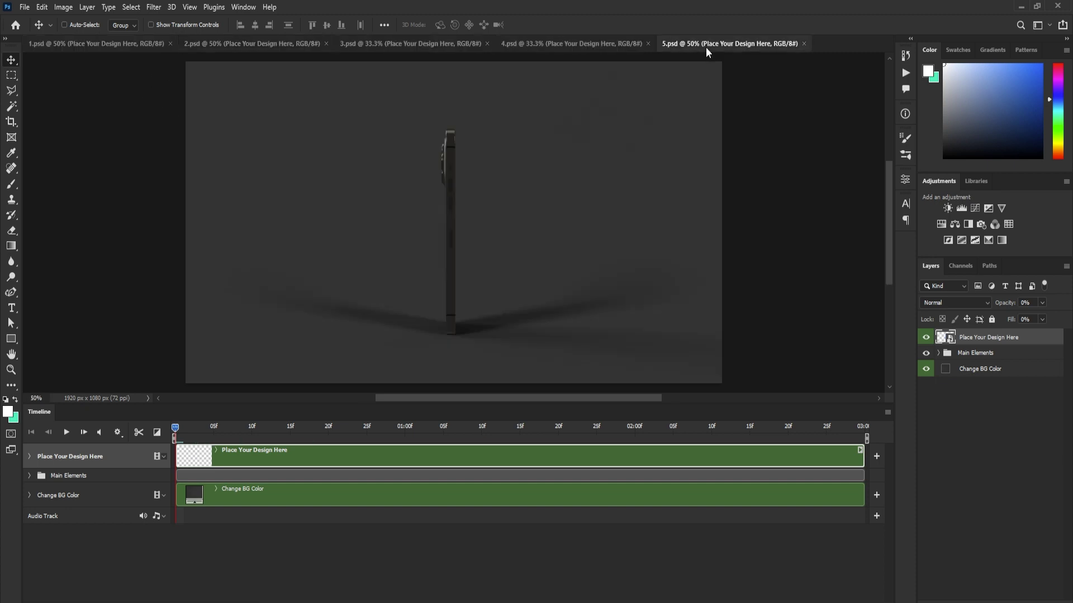
click(47, 44)
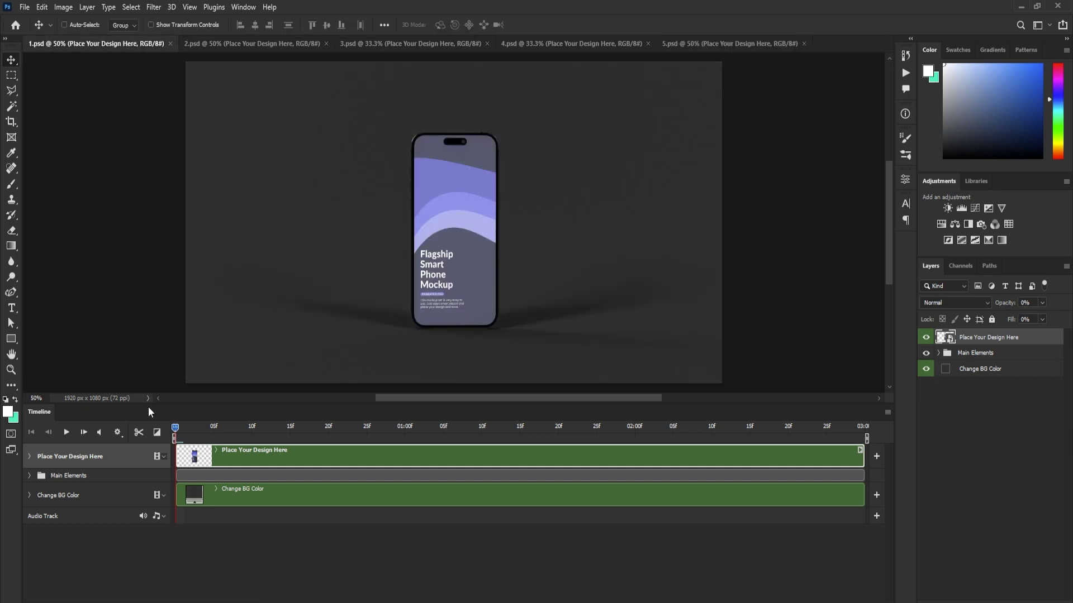
Play the timeline animations of 1.psd, 2.psd and 3.psd to preview each phone's movement.
click(67, 434)
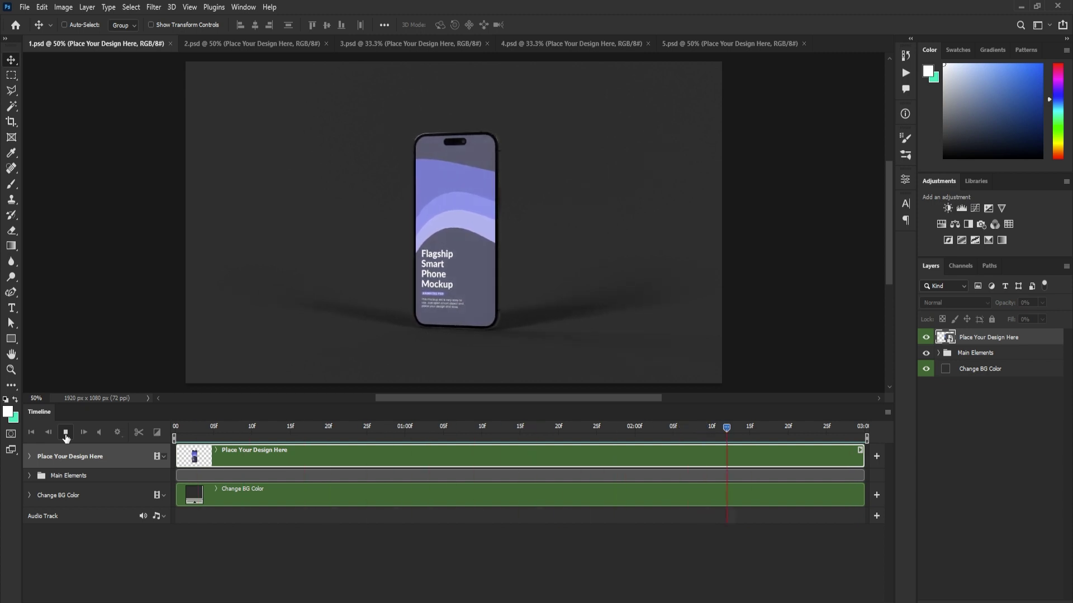
click(65, 433)
click(213, 45)
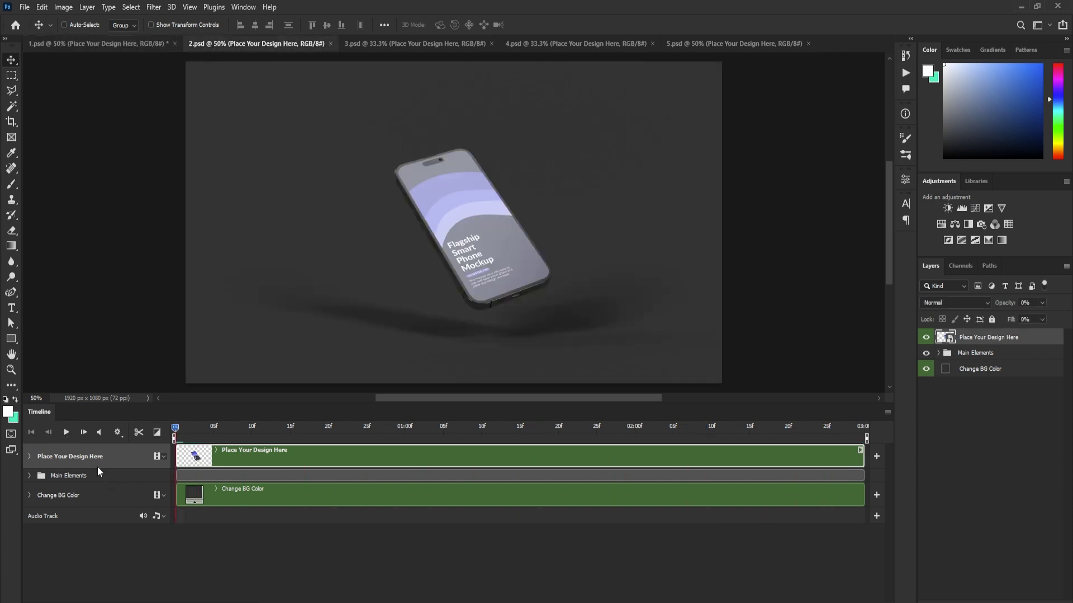
click(67, 434)
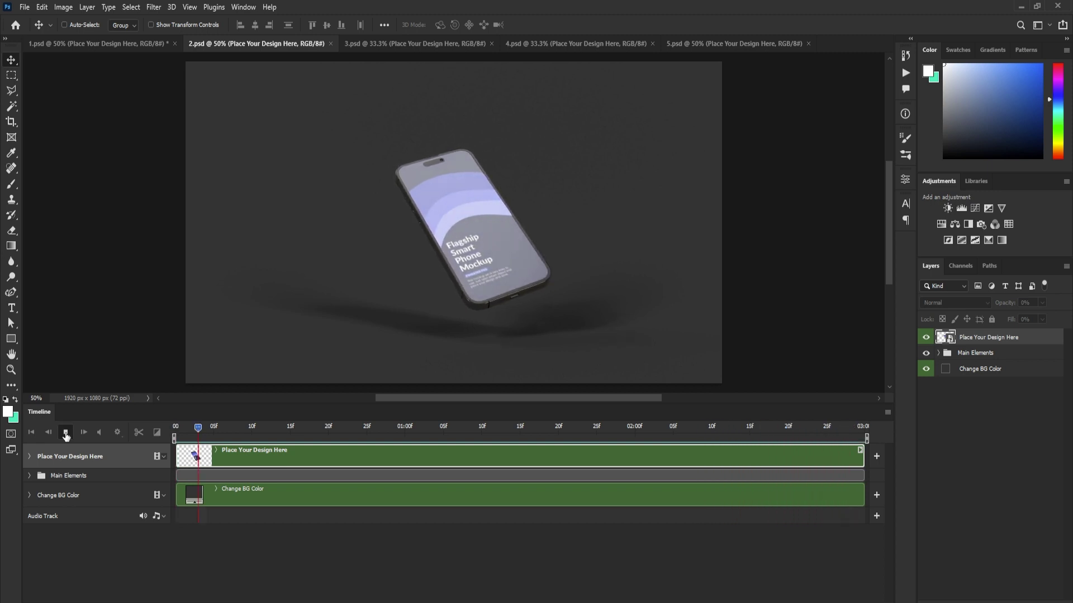
click(66, 434)
click(368, 44)
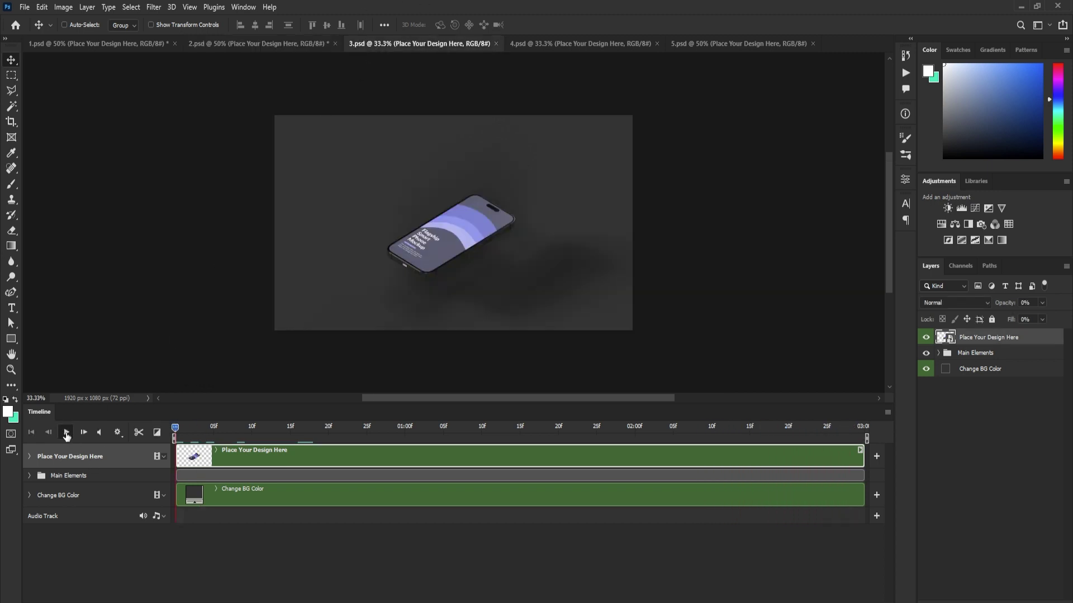
click(65, 433)
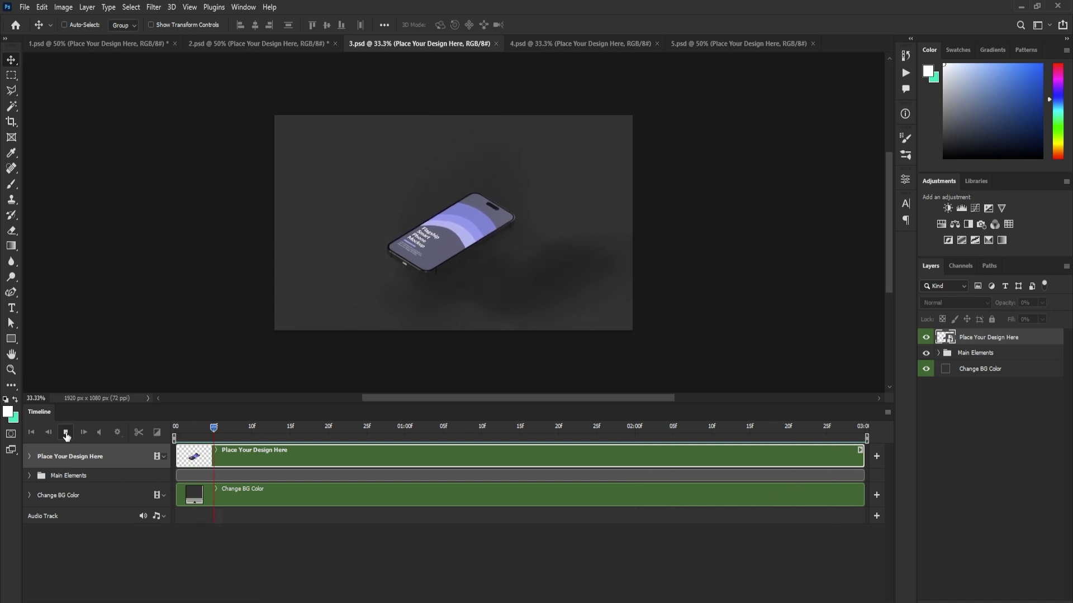
click(66, 433)
Play the timeline animations of 4.psd and 5.psd to preview each phone's movement.
click(573, 45)
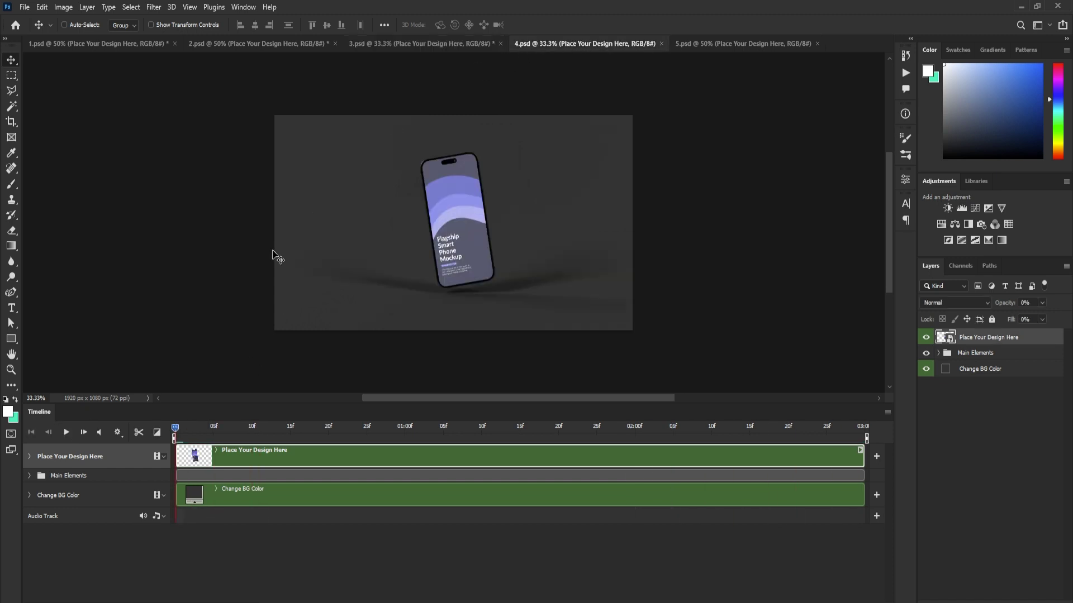
click(66, 434)
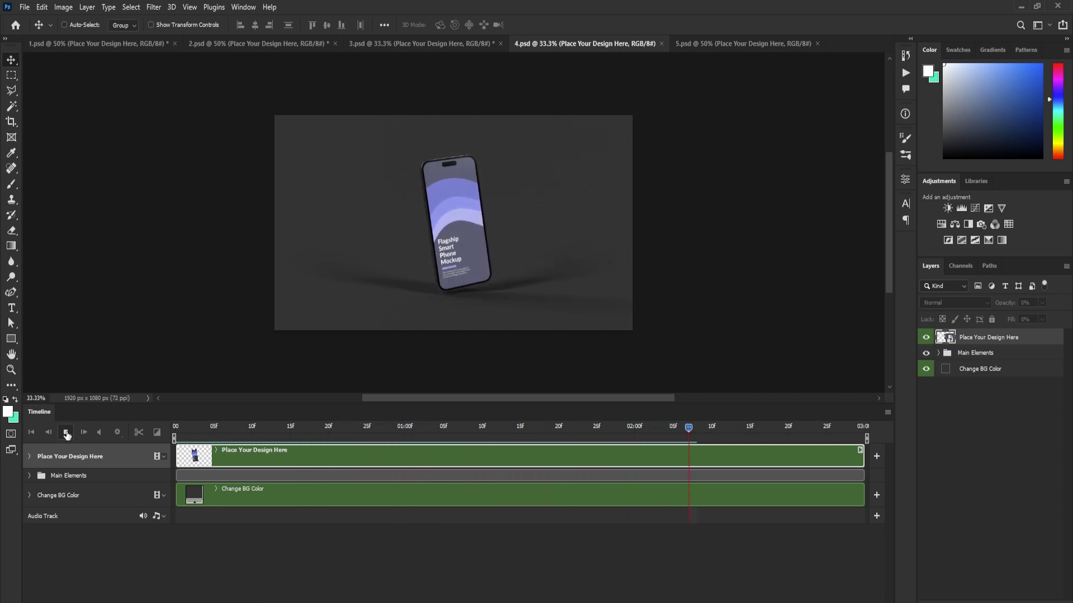
click(66, 434)
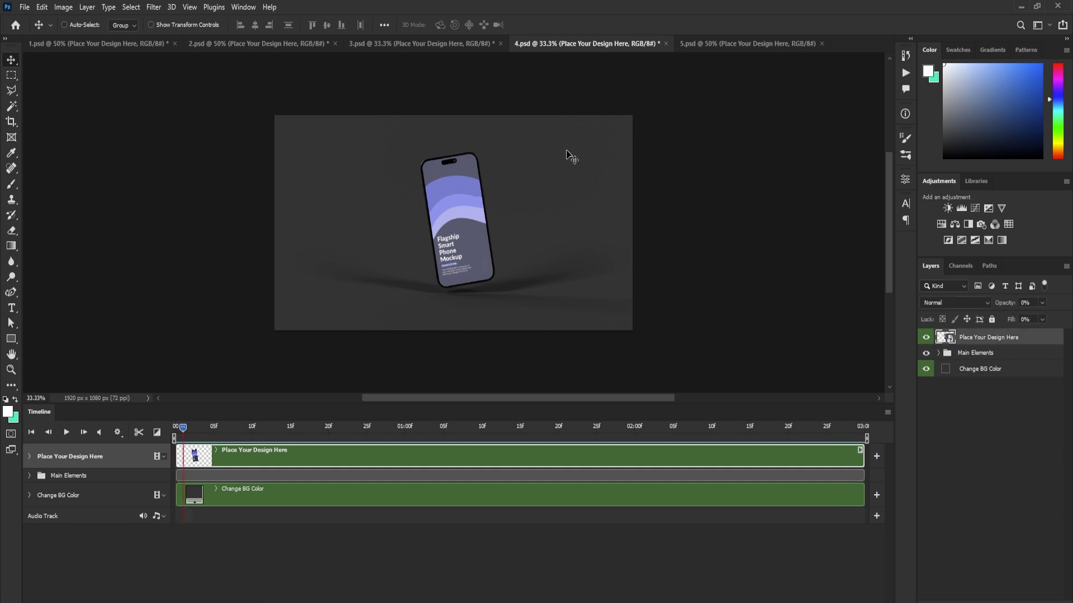
click(764, 44)
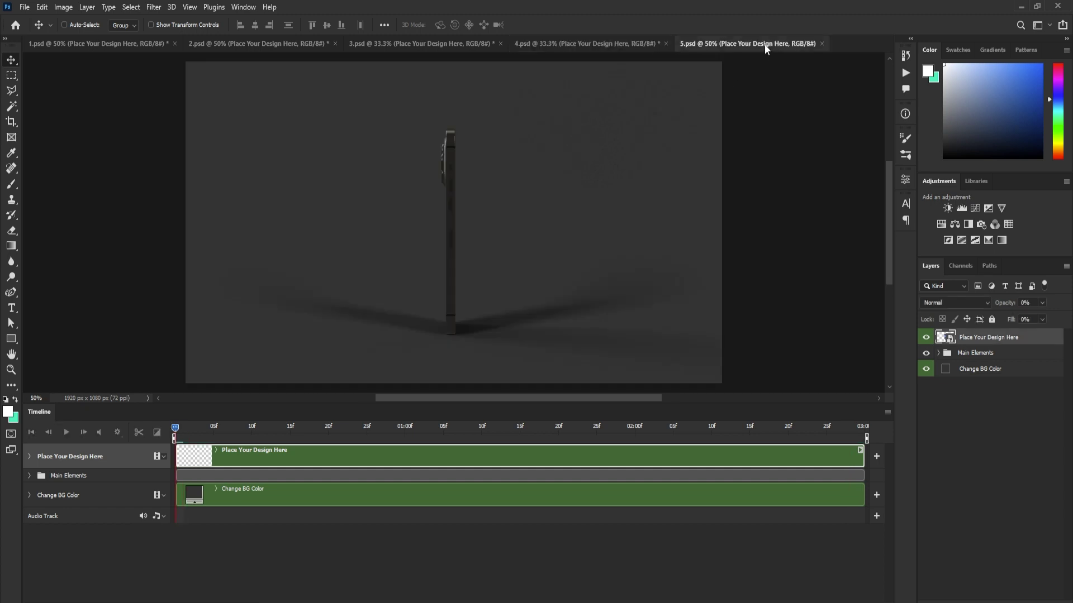
click(66, 433)
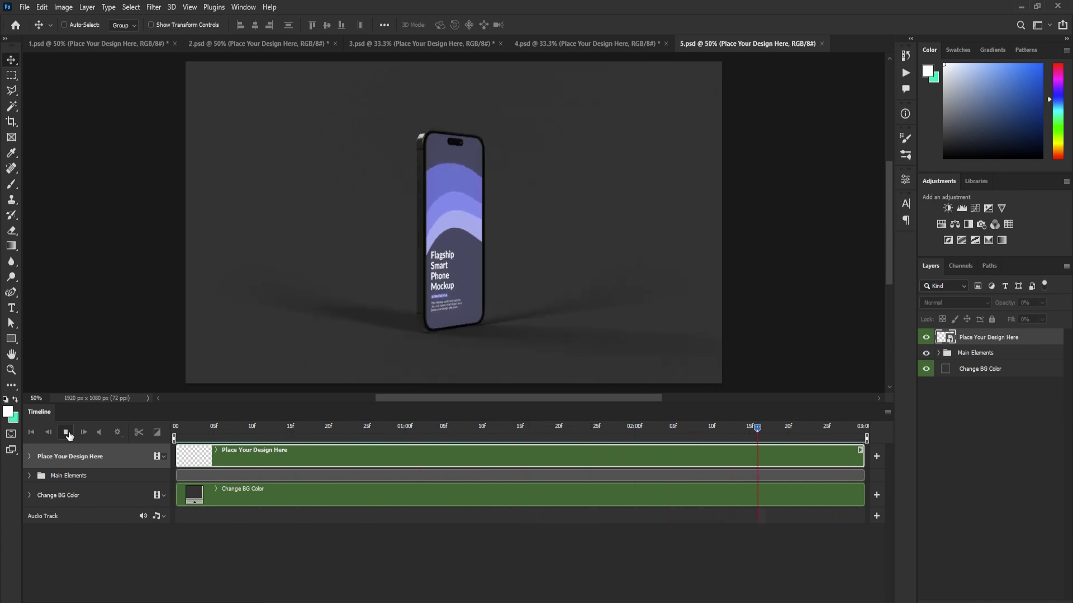
click(68, 434)
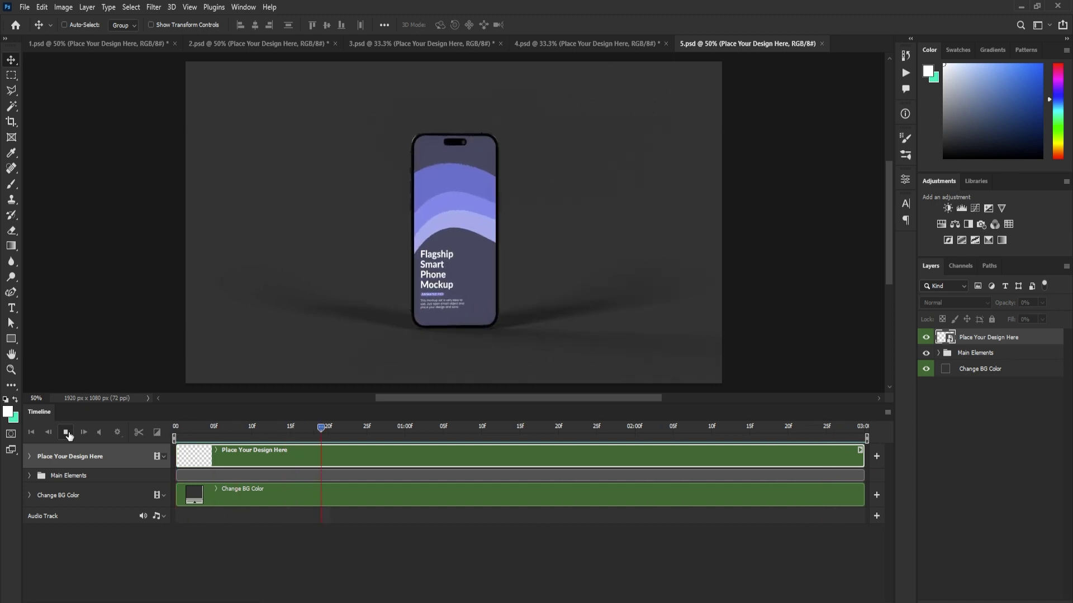
Return to 1.psd and open the teal graph image from the Backgrounds folder.
click(61, 44)
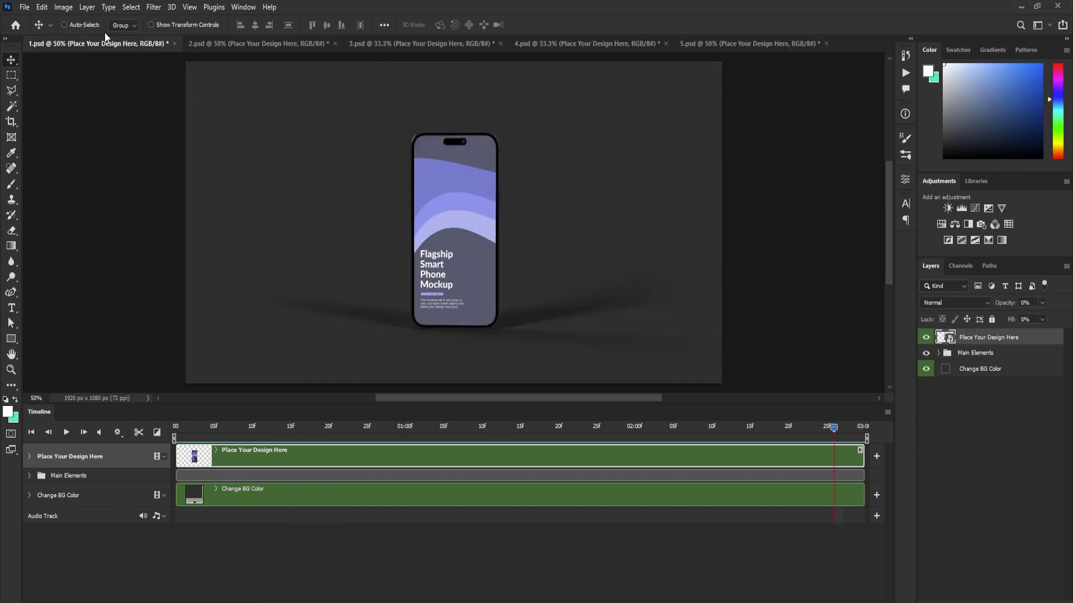
click(25, 7)
click(39, 31)
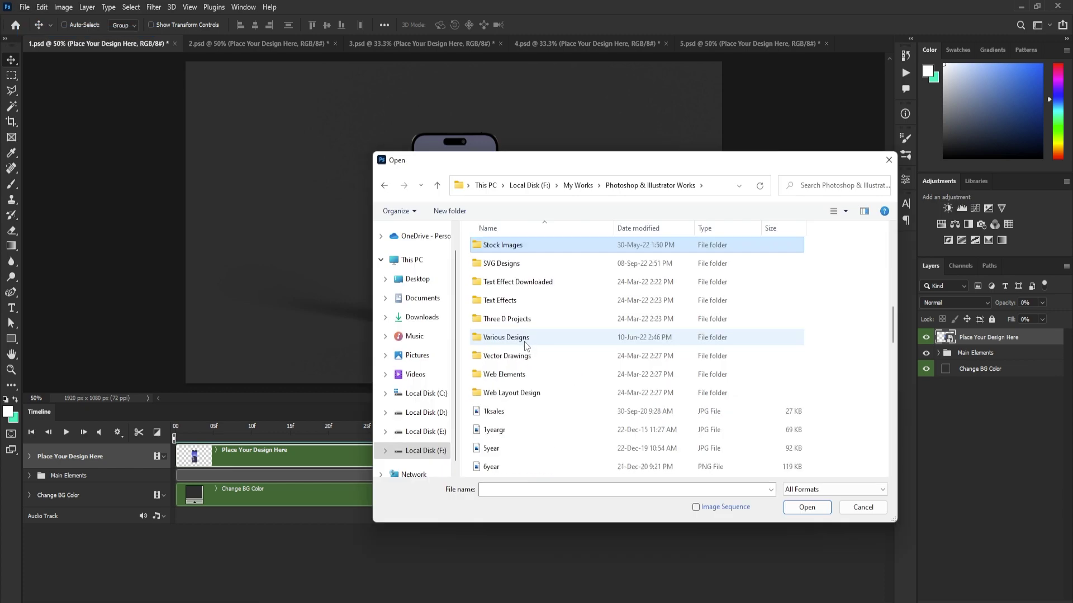
double_click(519, 247)
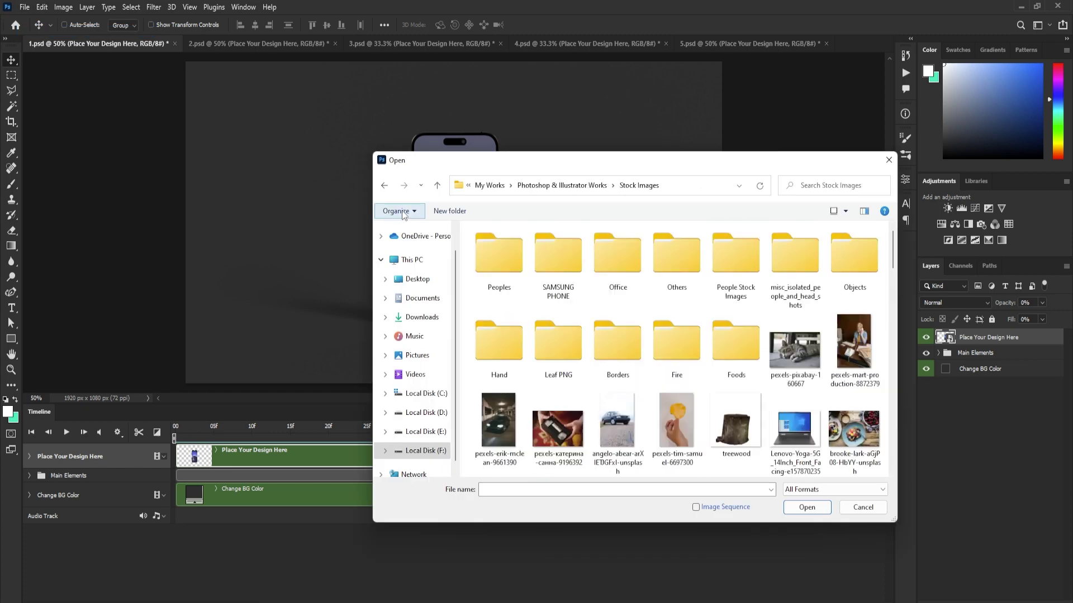
key(alt+Up)
scroll(575, 277, up, 6)
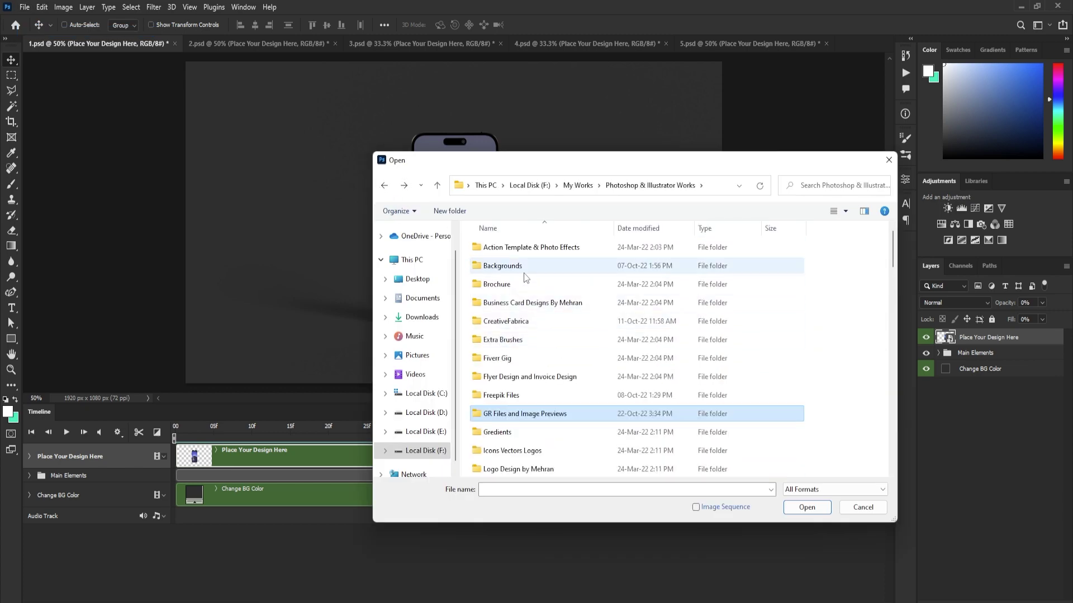
double_click(524, 270)
key(g)
scroll(826, 260, up, 2)
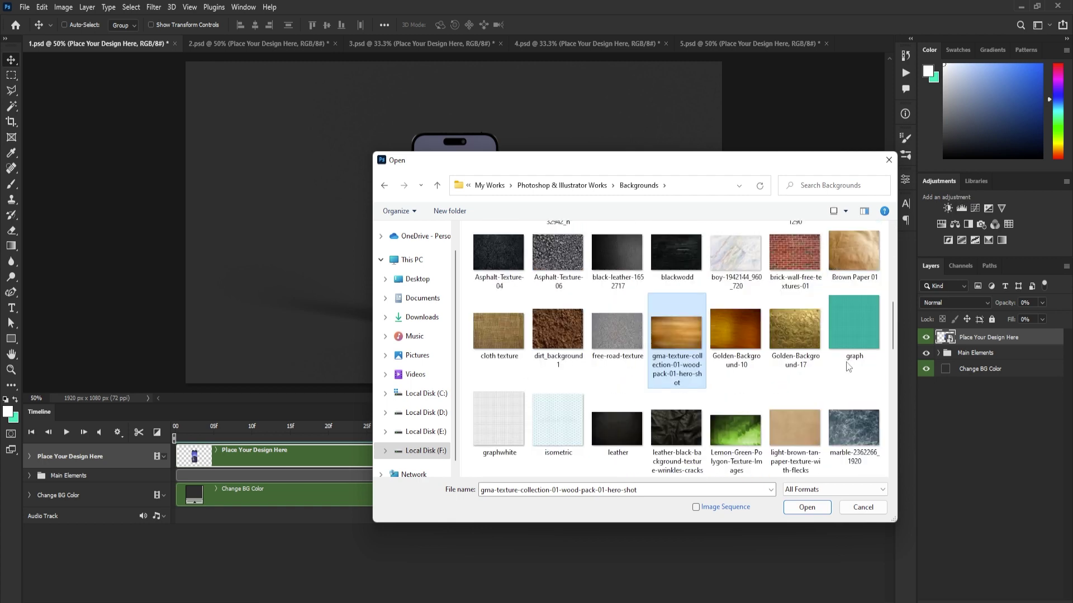
double_click(853, 340)
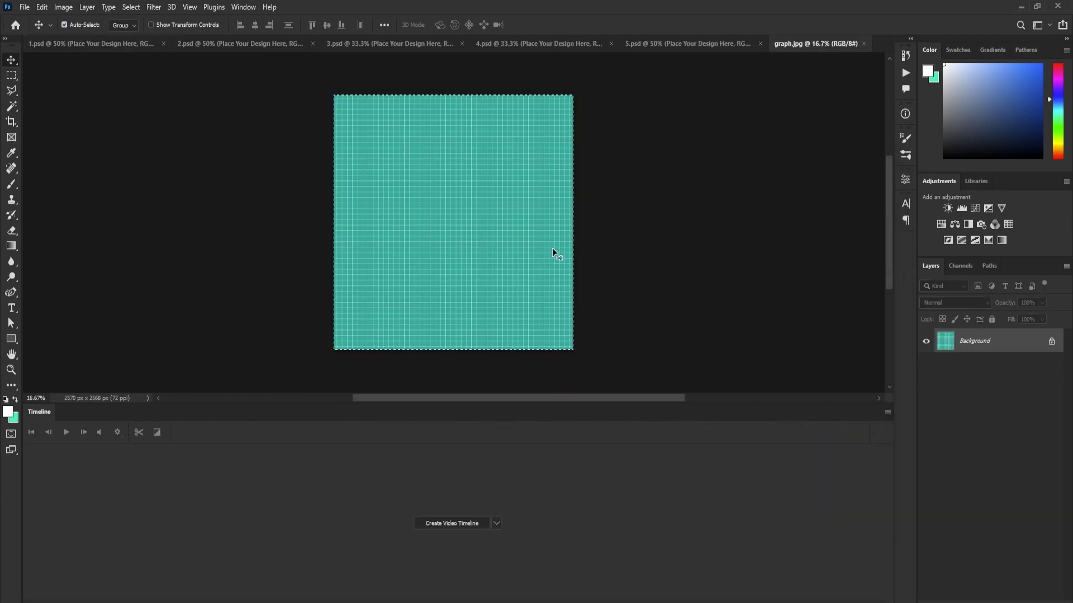
Place the copied graph pattern centred in 1.psd's Place Your Design Here smart object, save and close it, and preview the animation.
key(ctrl+w)
double_click(943, 339)
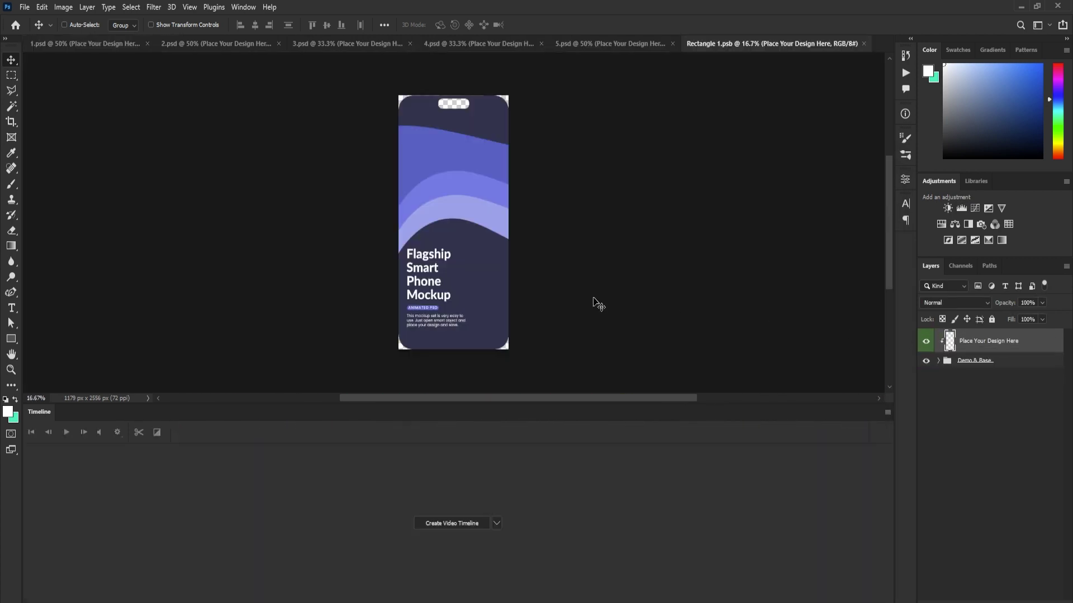
click(254, 25)
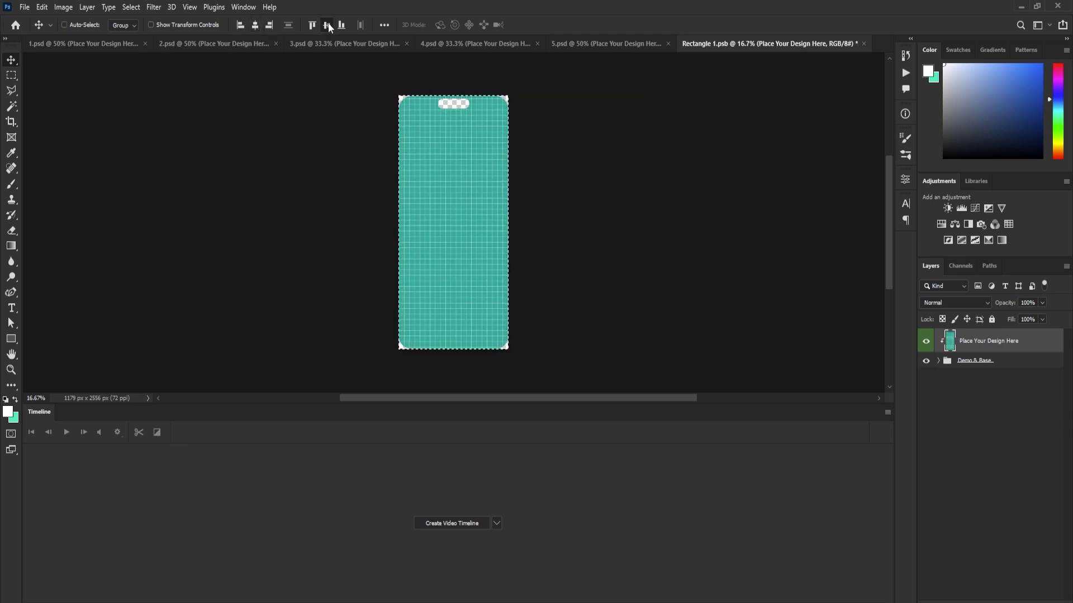
click(327, 25)
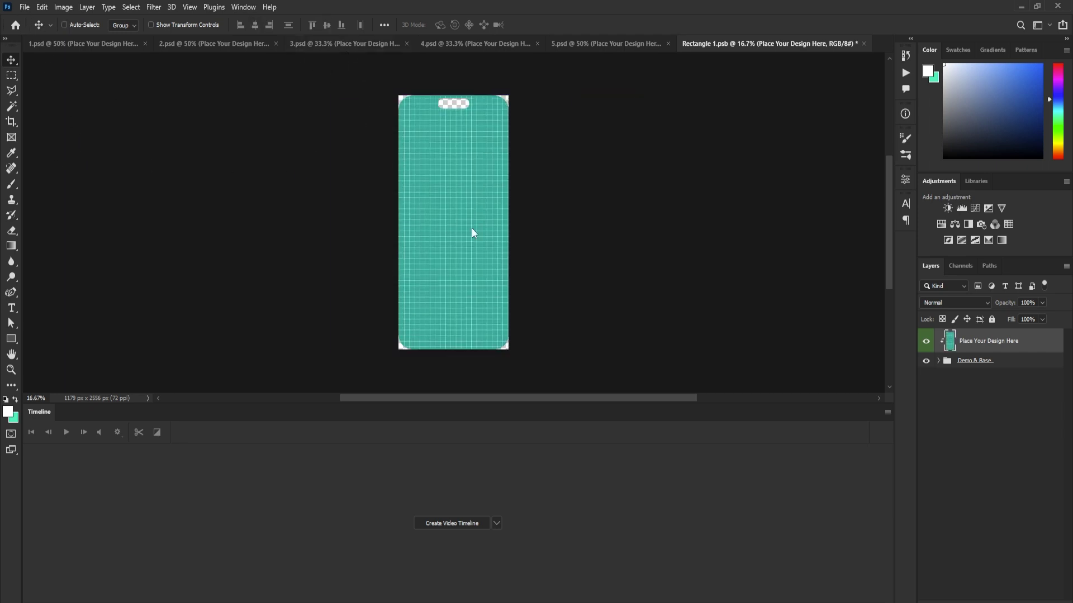
key(ctrl+s)
key(ctrl+w)
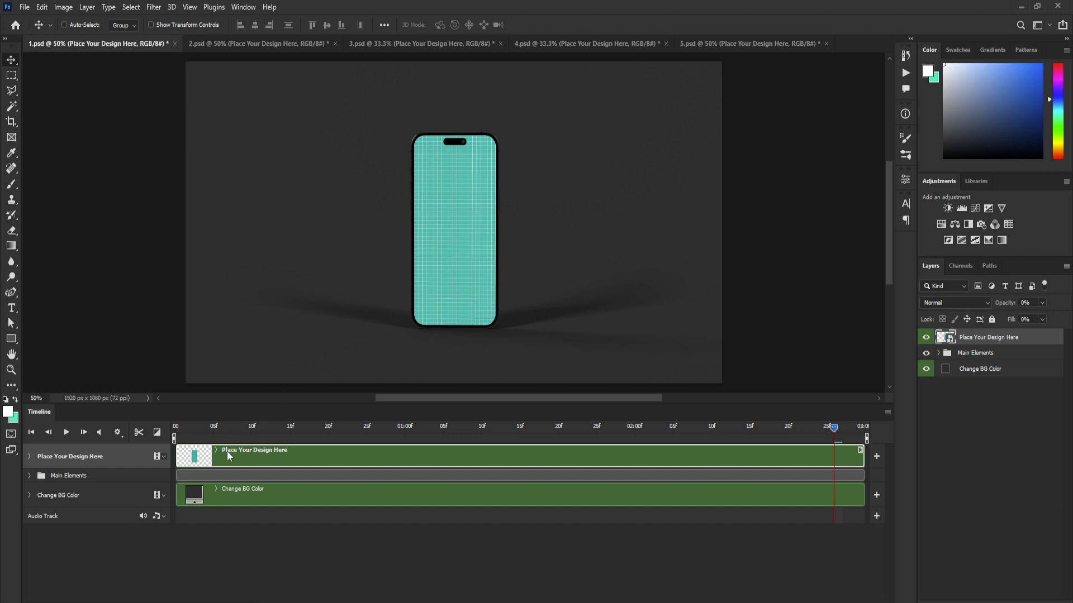
click(68, 434)
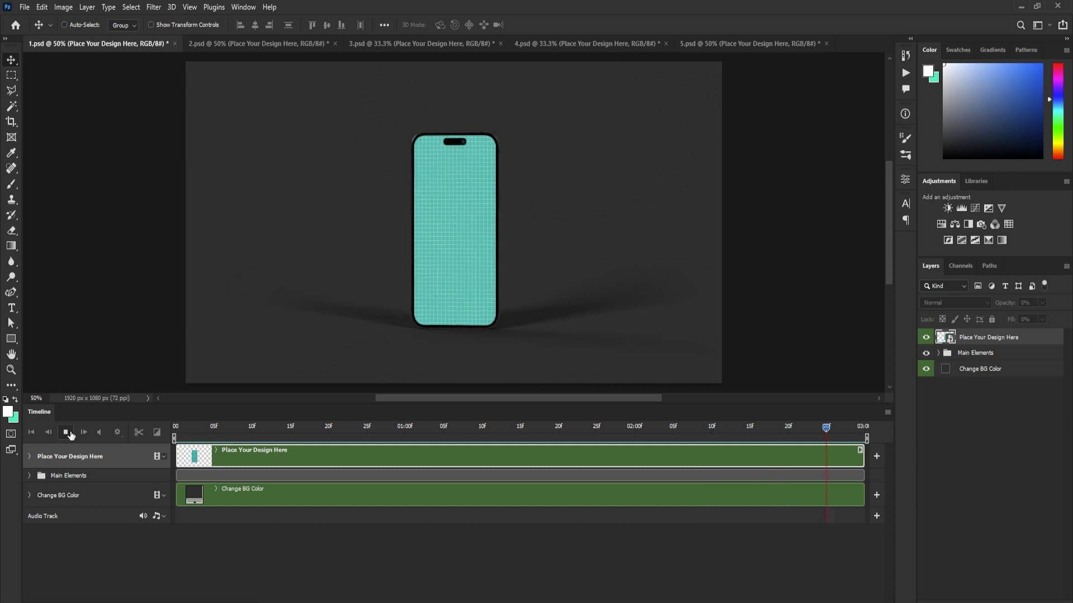
click(69, 433)
double_click(944, 369)
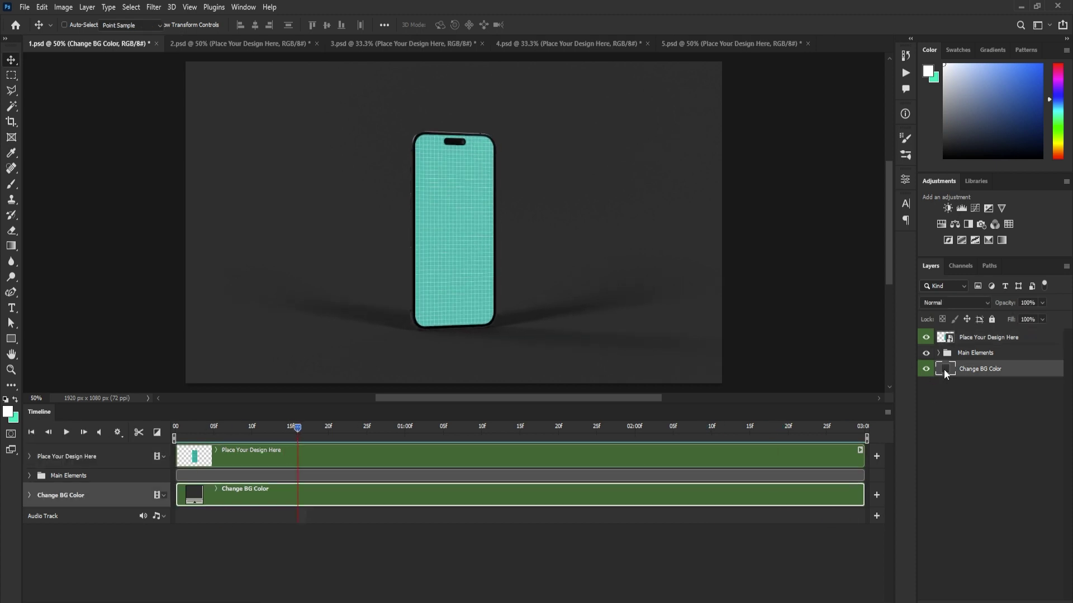
mouse_move(751, 291)
mouse_down()
mouse_move(734, 330)
mouse_move(718, 284)
mouse_up()
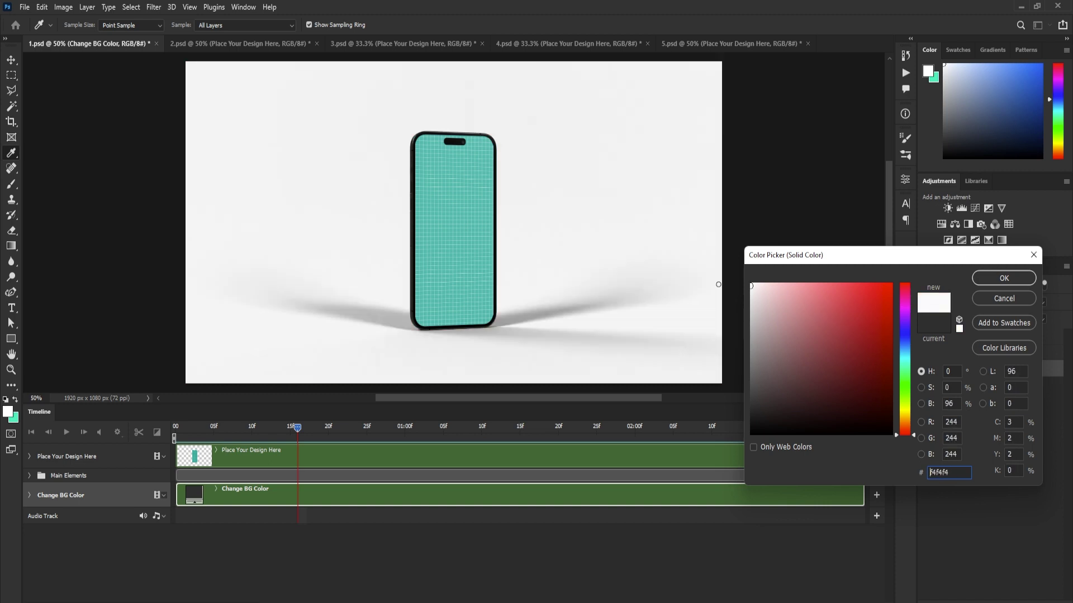
click(1004, 298)
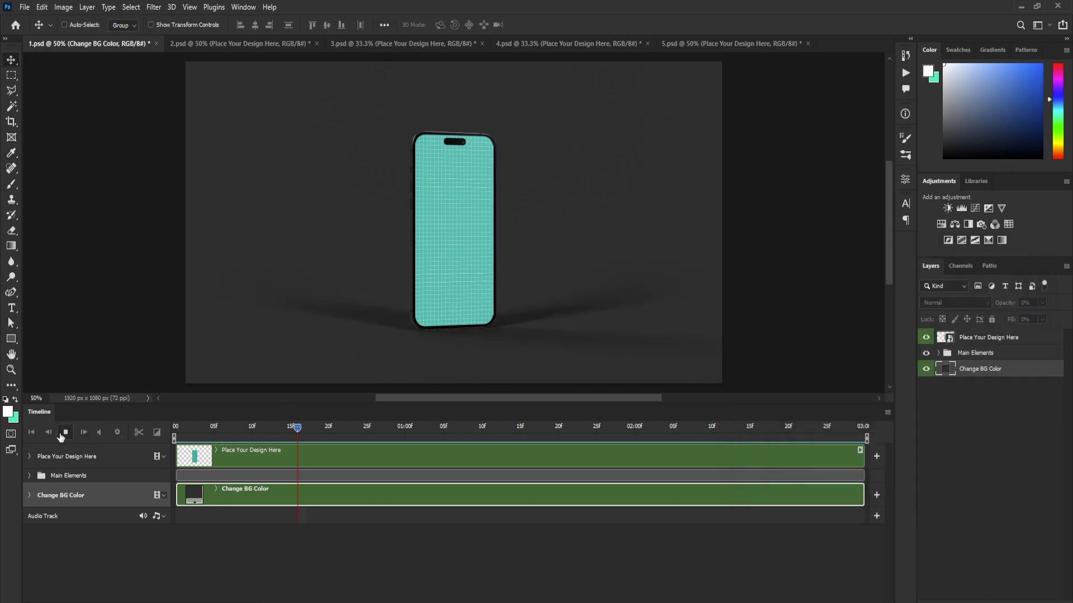
click(66, 432)
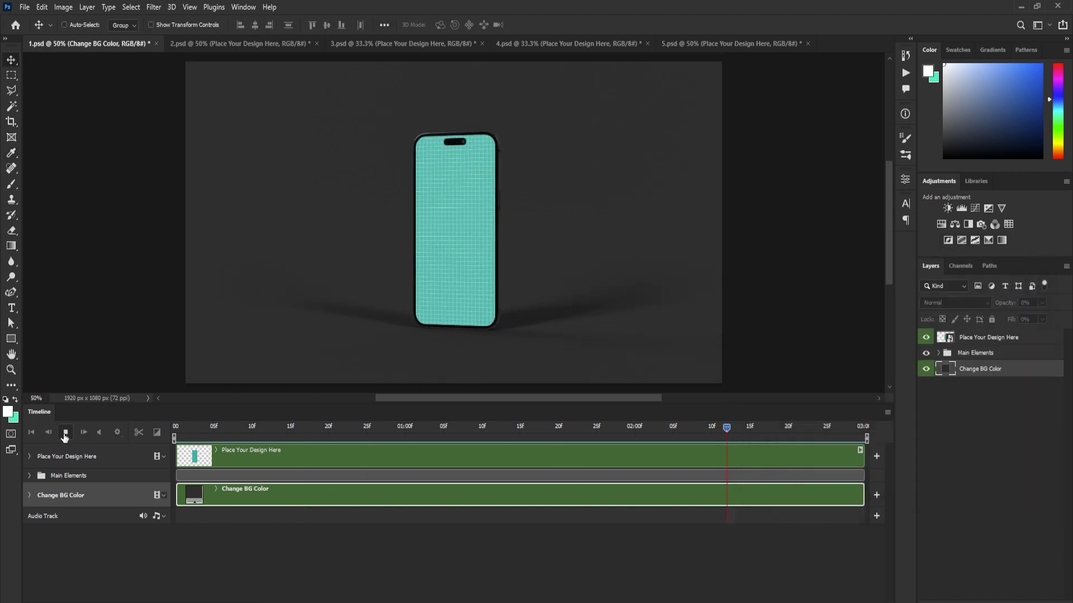
Place the graph pattern in 2.psd's Place Your Design Here smart object, save and close it, and preview the animation.
click(194, 45)
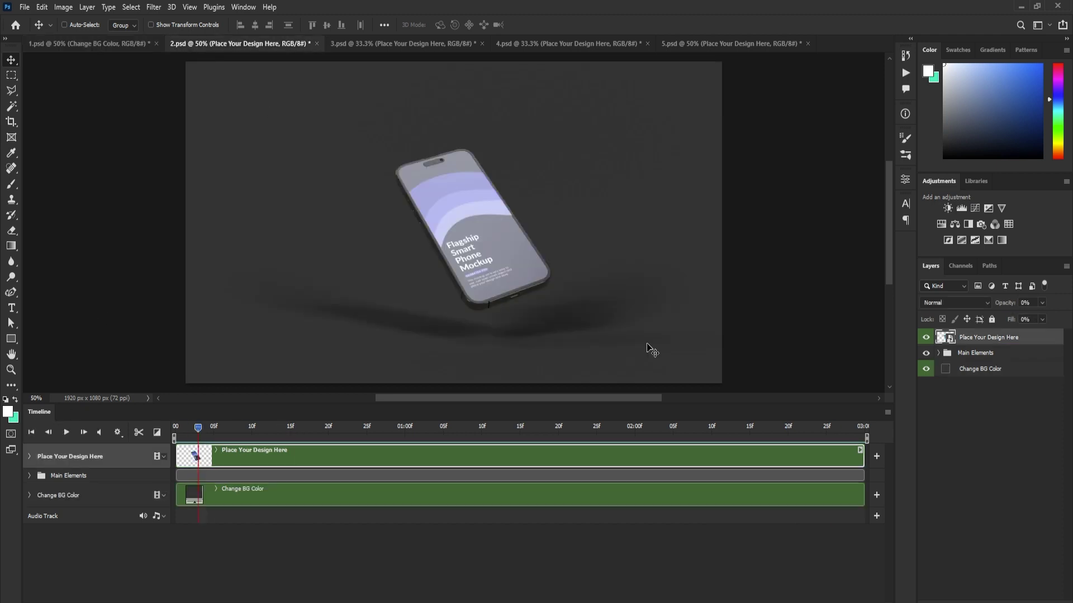
double_click(945, 339)
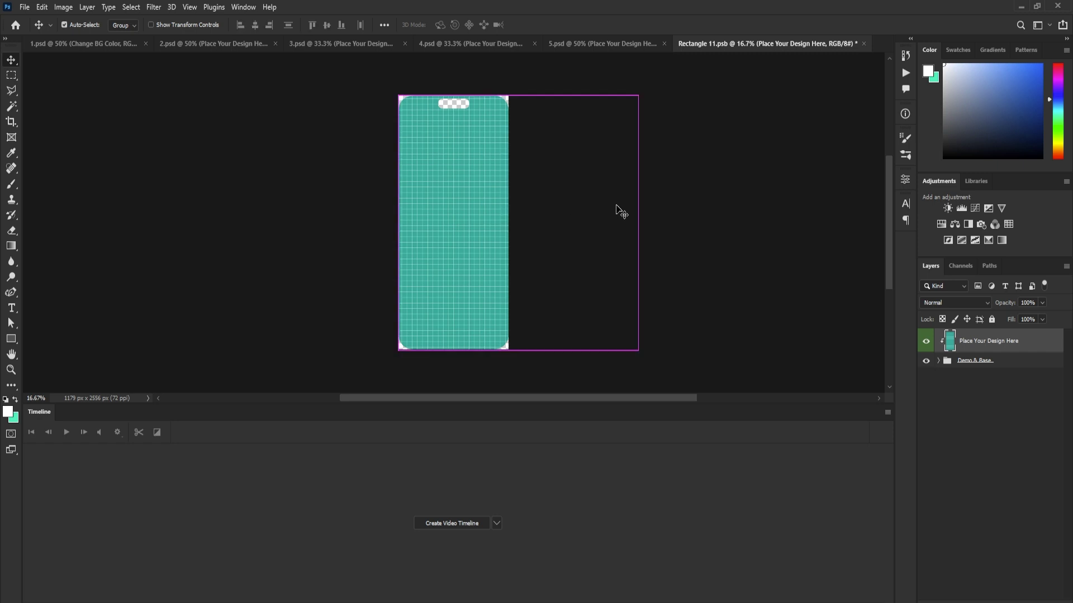
key(ctrl+s)
key(ctrl+w)
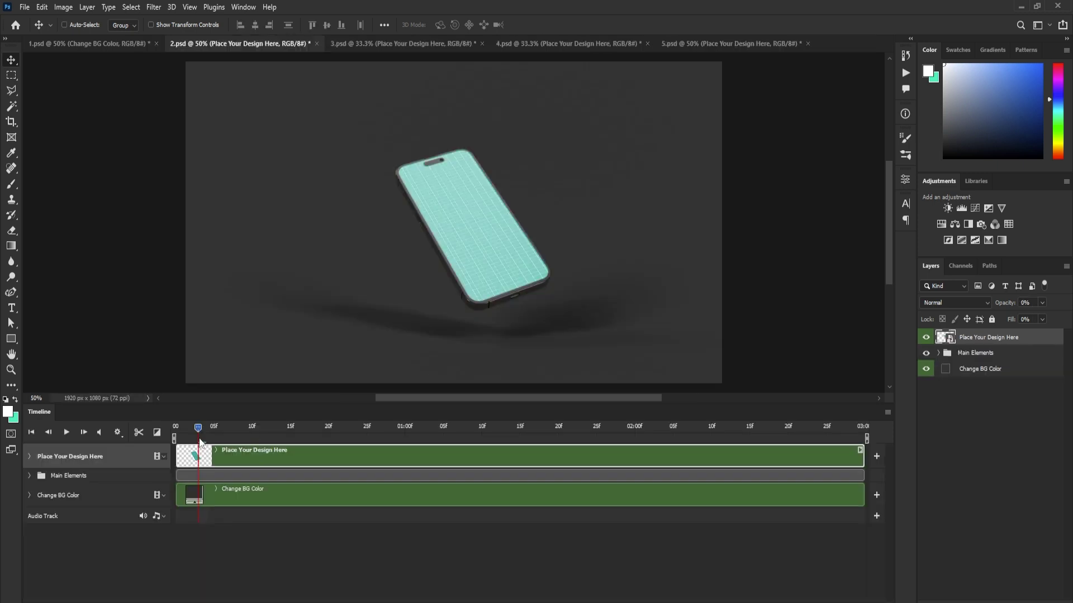
key(space)
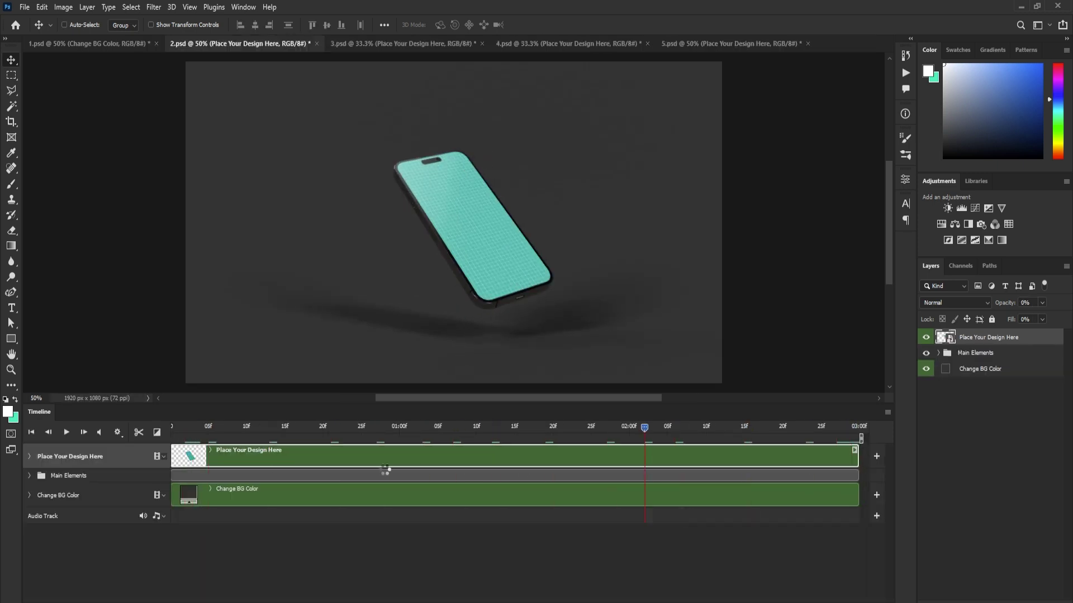
key(space)
Set the Change BG Color fill in 2.psd to the light teal sampled from the phone's screen.
double_click(944, 368)
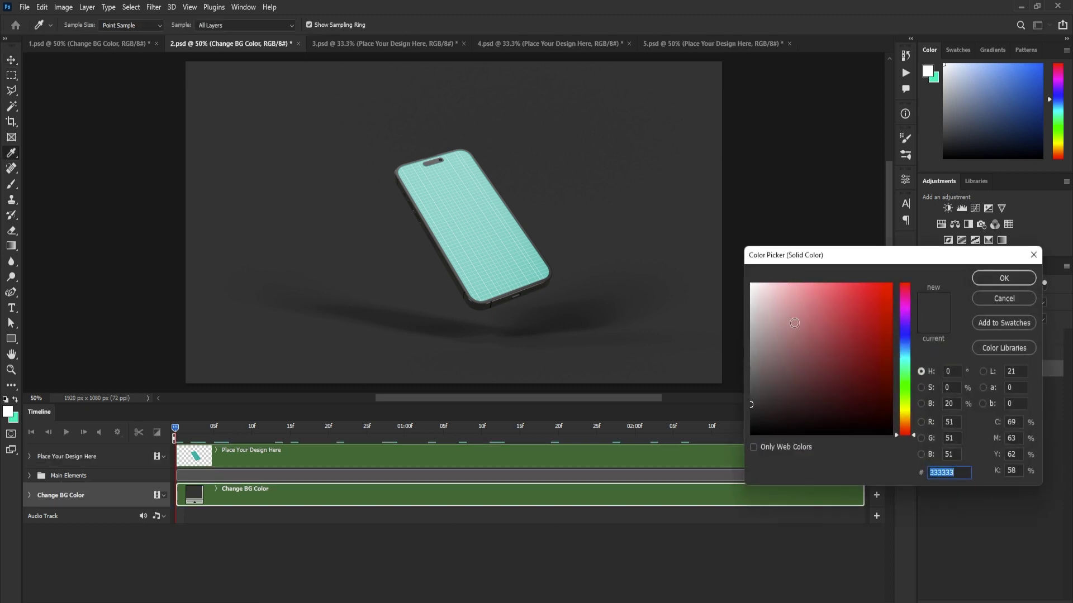
click(485, 241)
click(1004, 278)
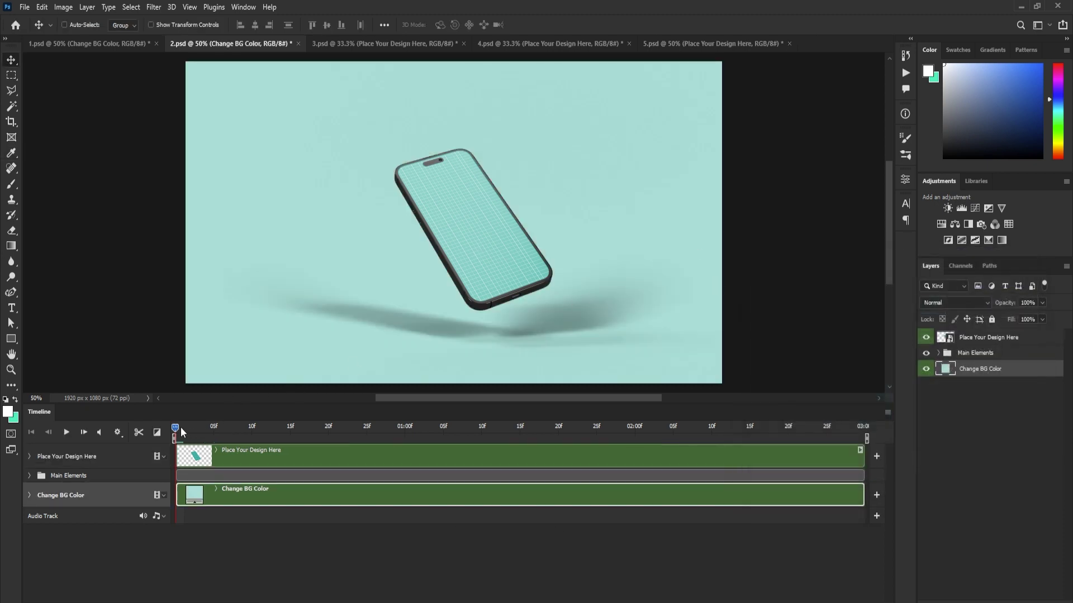
Preview 2.psd's animation and place the graph pattern in 3.psd's Place Your Design Here smart object, saving and closing it.
key(space)
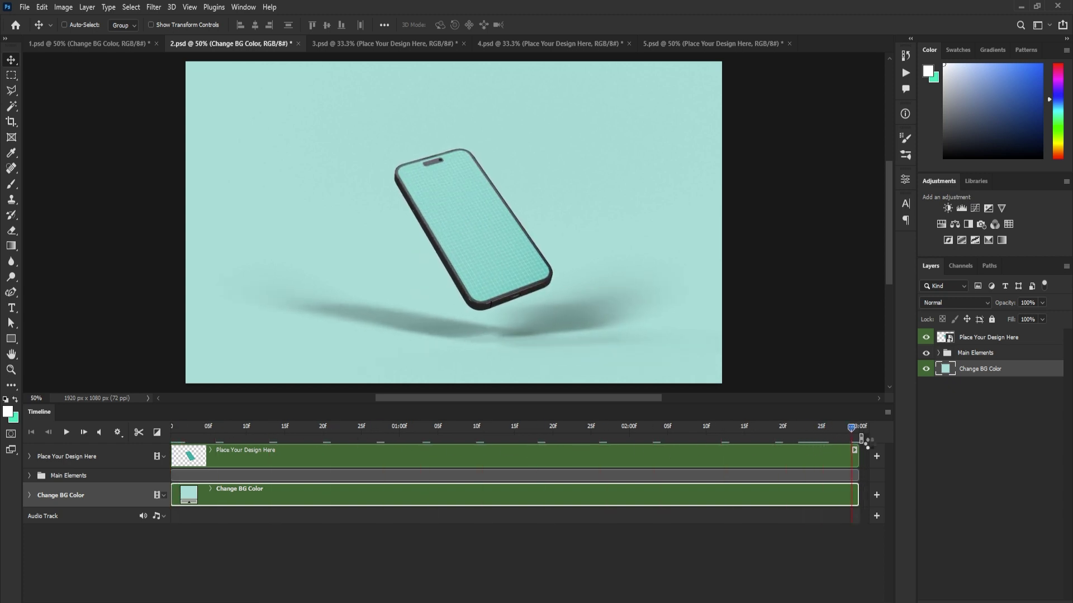
click(329, 45)
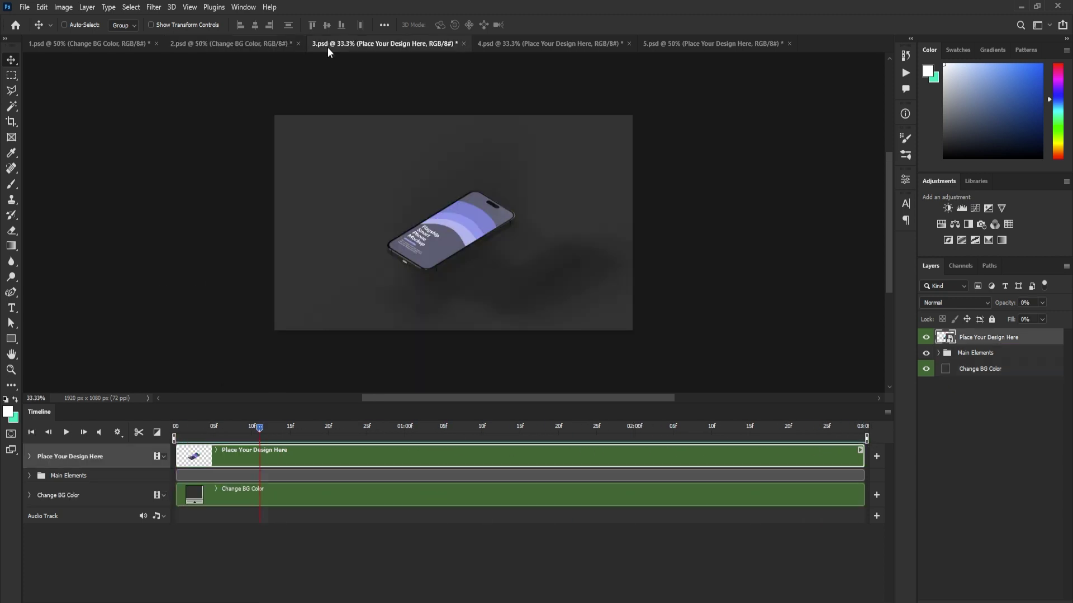
double_click(940, 339)
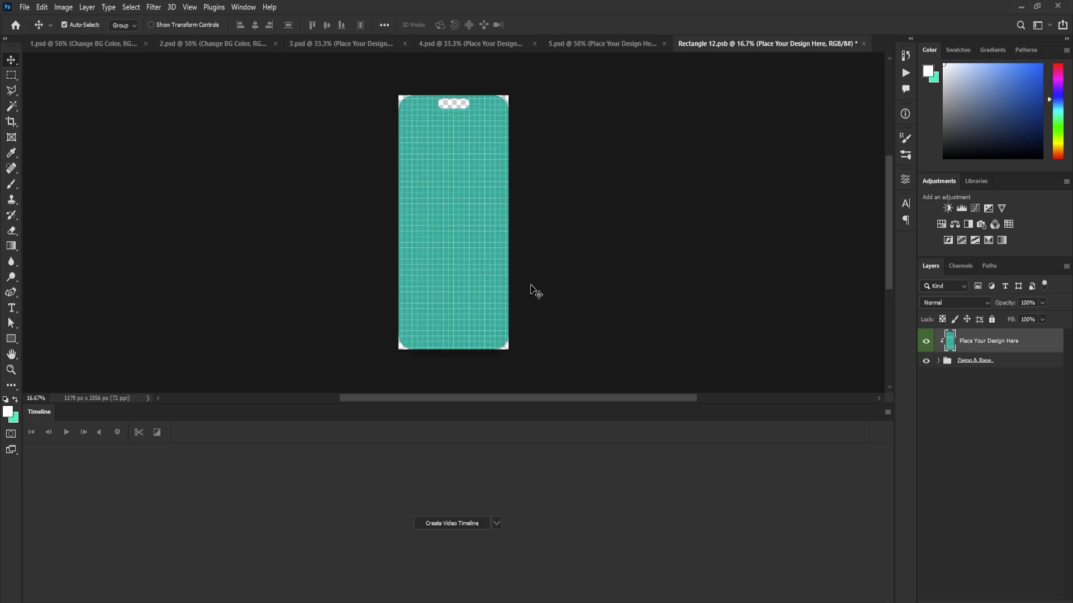
key(ctrl+w)
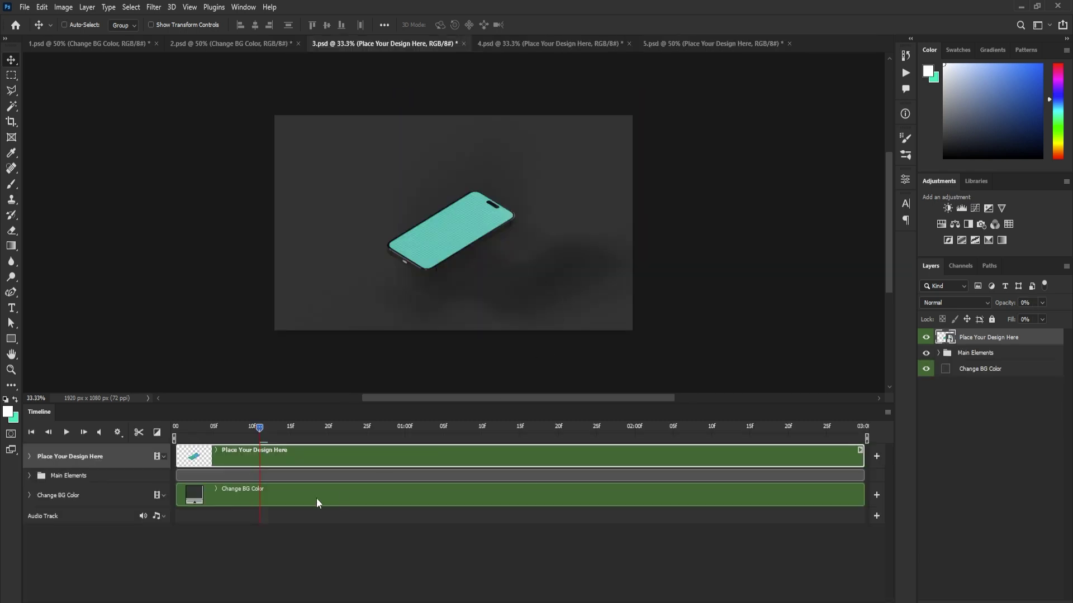
Set the Change BG Color fill in 3.psd to the teal sampled from the phone's screen and preview the animation.
double_click(943, 370)
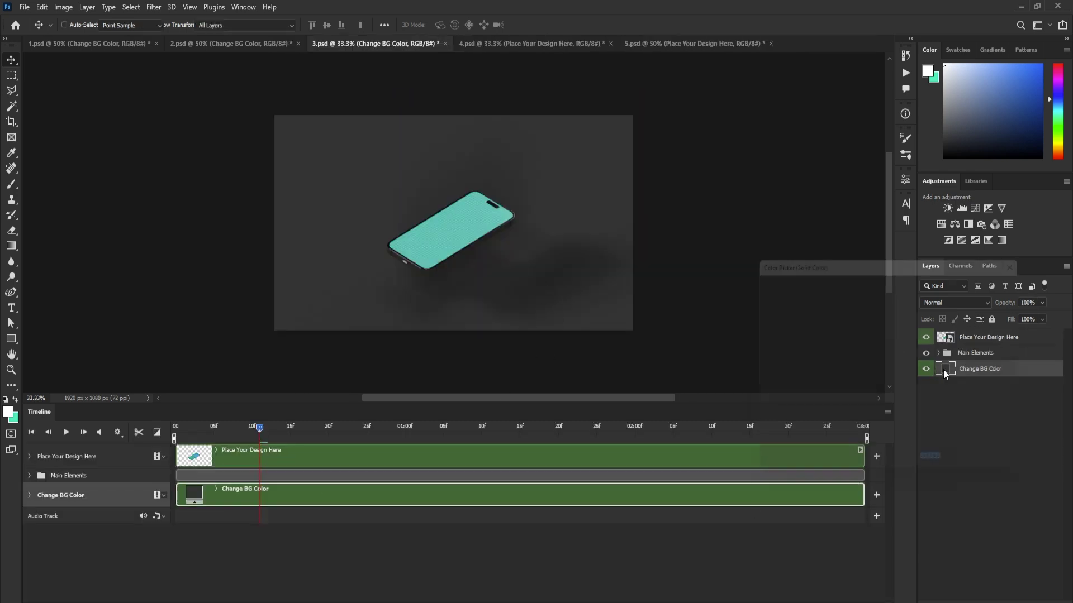
click(474, 248)
key(Return)
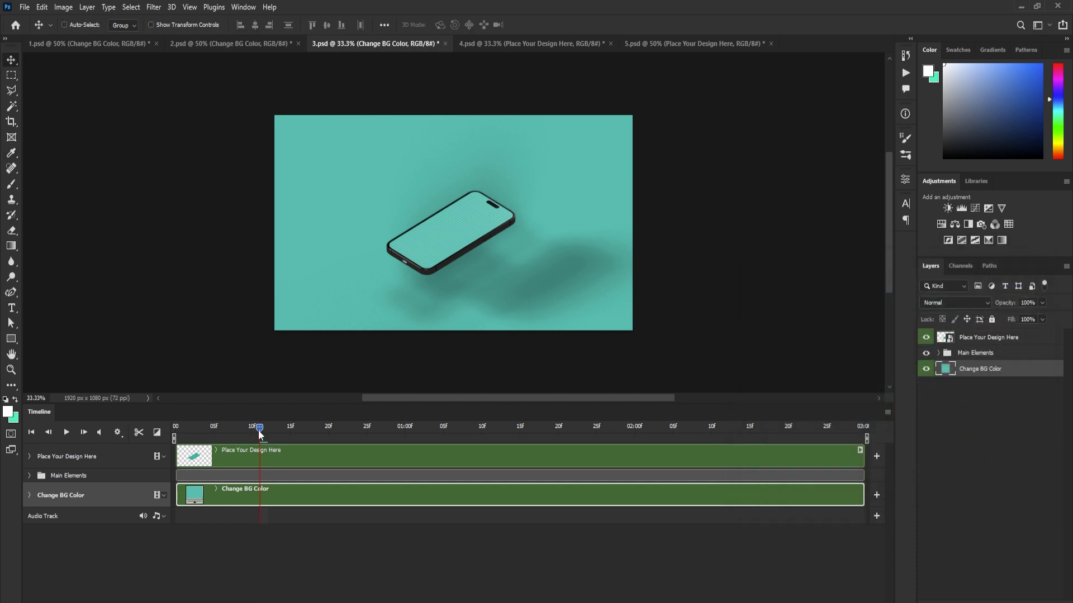
key(space)
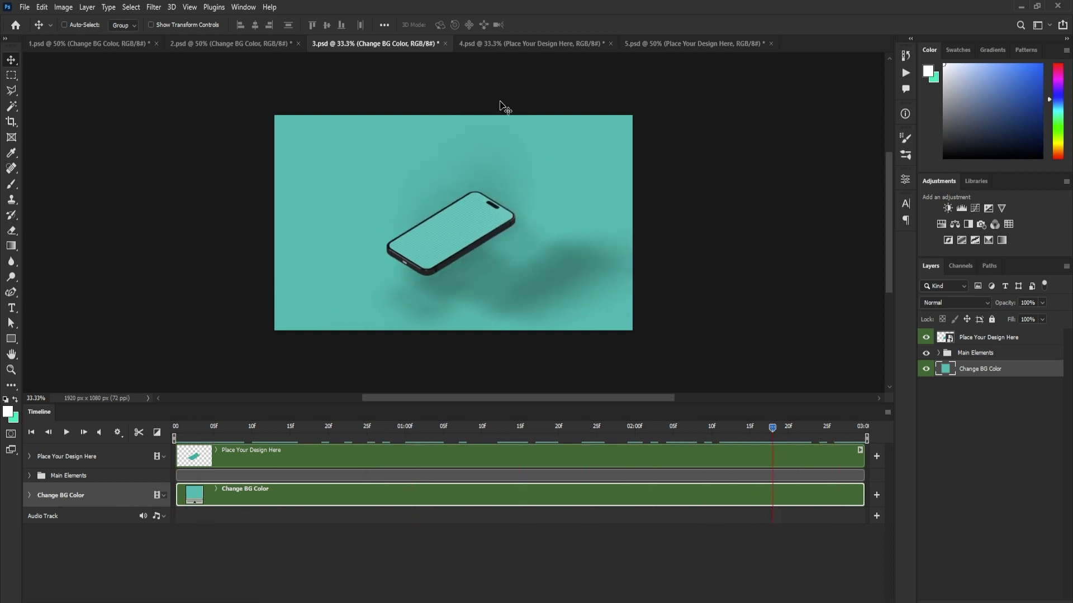
Place the graph pattern in 4.psd's Place Your Design Here smart object, then save and close it.
click(505, 42)
double_click(944, 338)
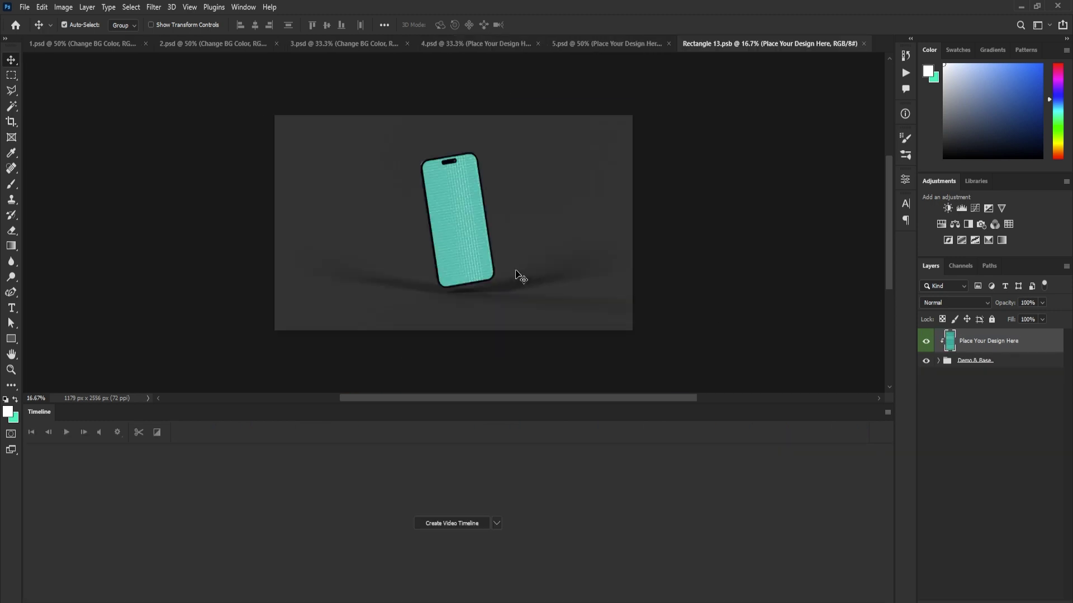
key(ctrl+w)
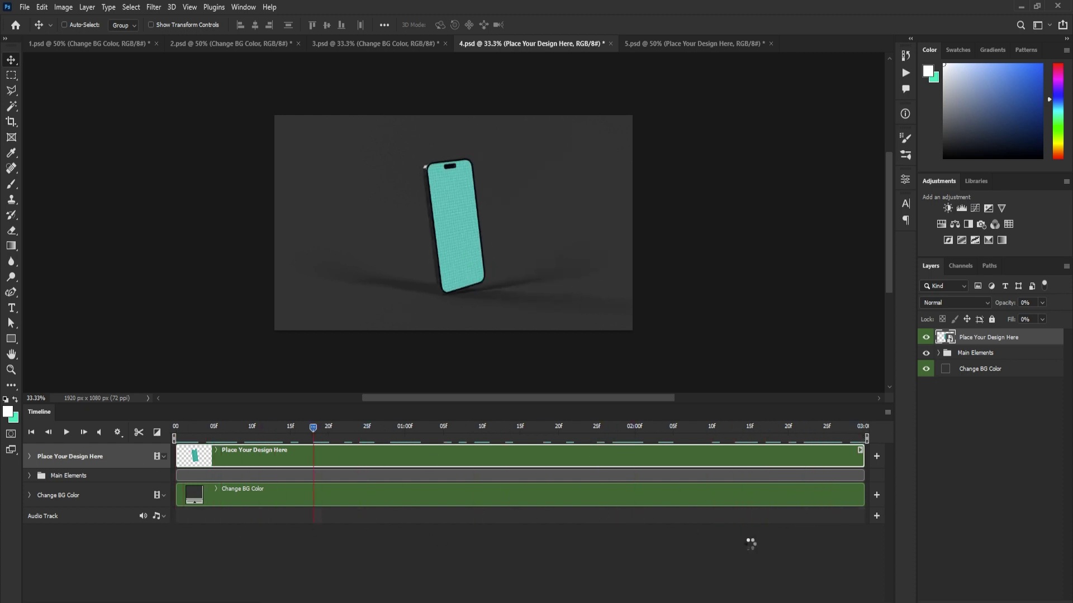
Set the Change BG Color fill in 4.psd to the teal sampled from the phone's screen.
double_click(946, 369)
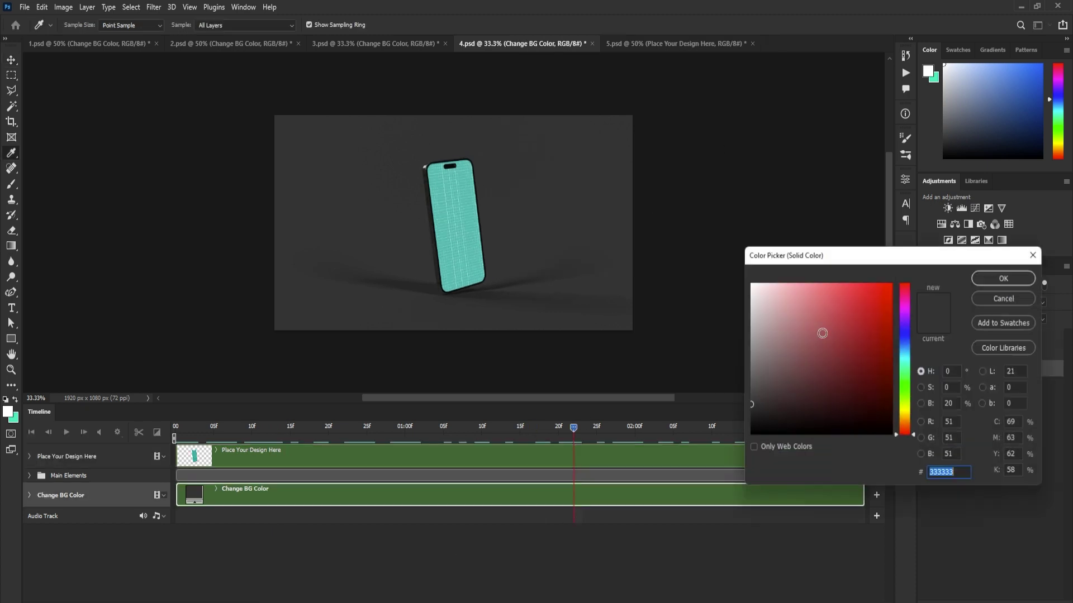
click(456, 223)
key(Return)
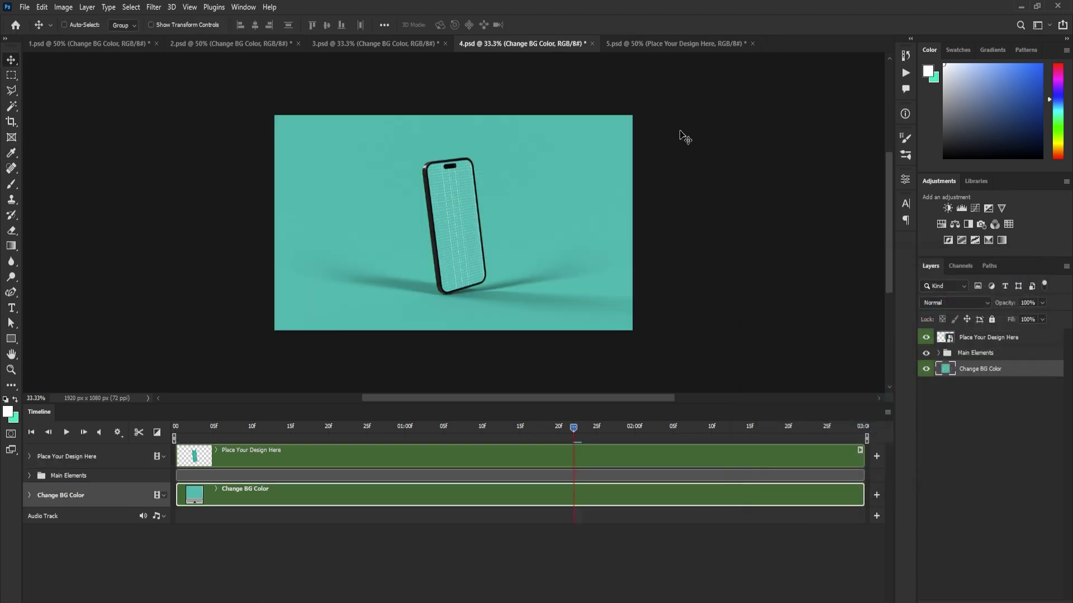
Place the graph pattern in 5.psd's Place Your Design Here smart object, save and close it, and preview the animation.
click(677, 45)
double_click(951, 347)
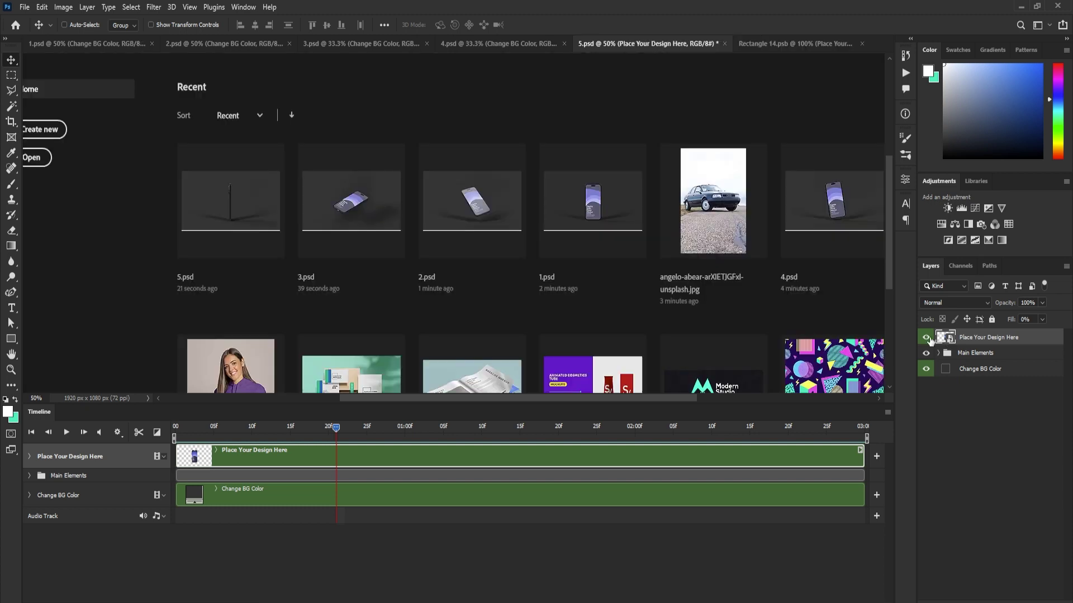
key(ctrl+s)
key(ctrl+w)
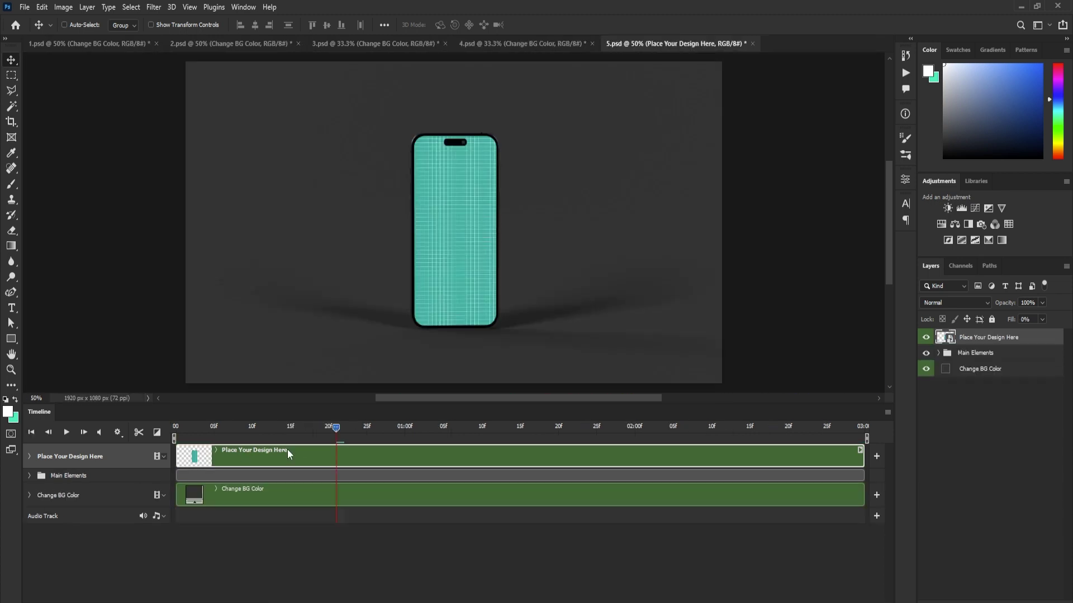
key(space)
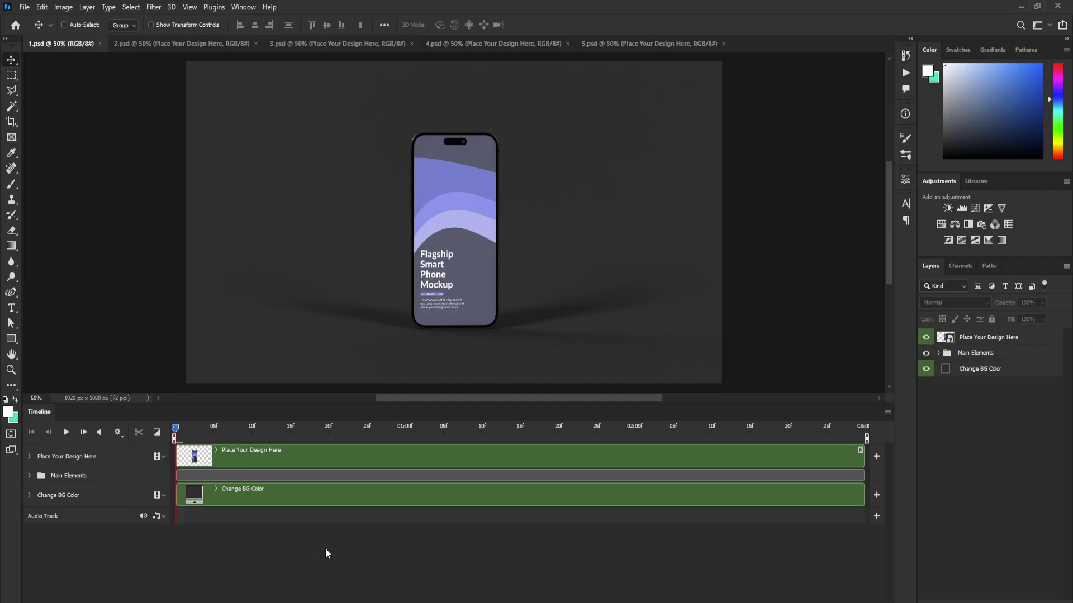
Render the original 1.psd animation as the H.264 video 1.mp4 on the Desktop, replacing the existing file.
click(24, 8)
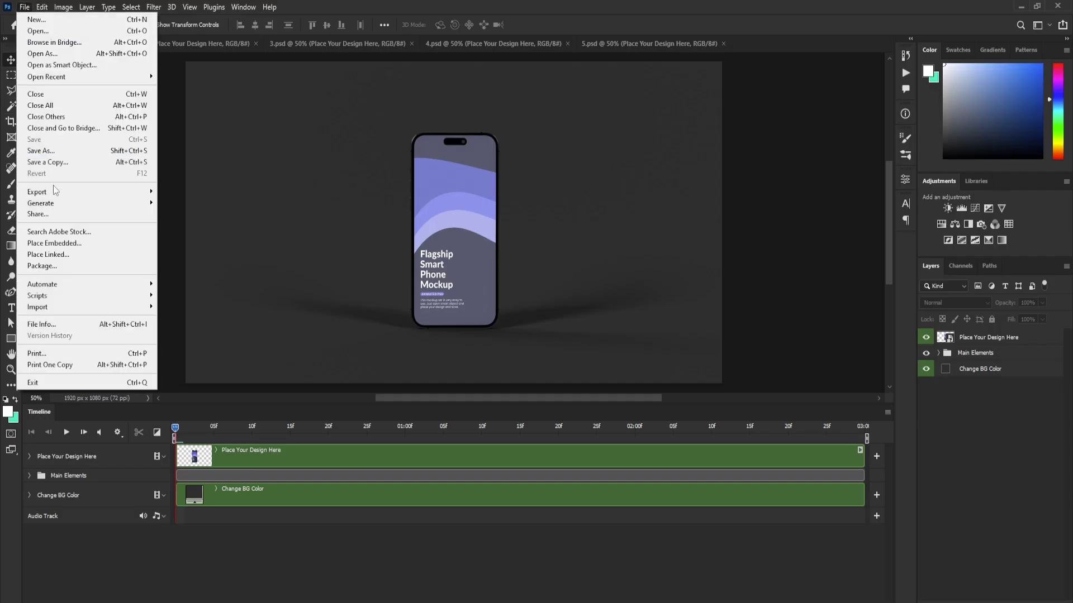
mouse_move(56, 191)
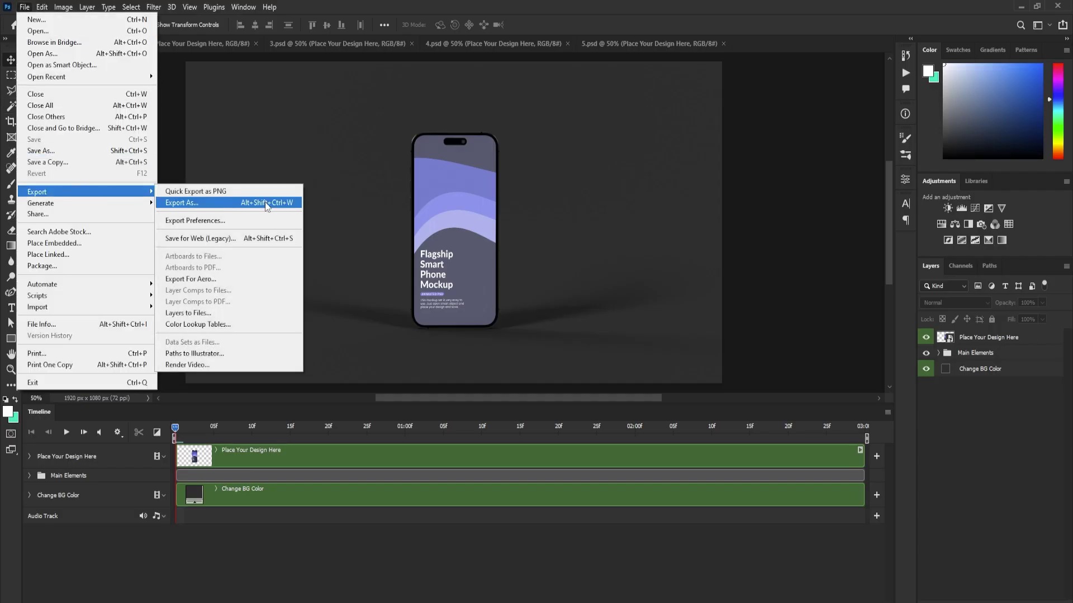
click(251, 365)
click(722, 126)
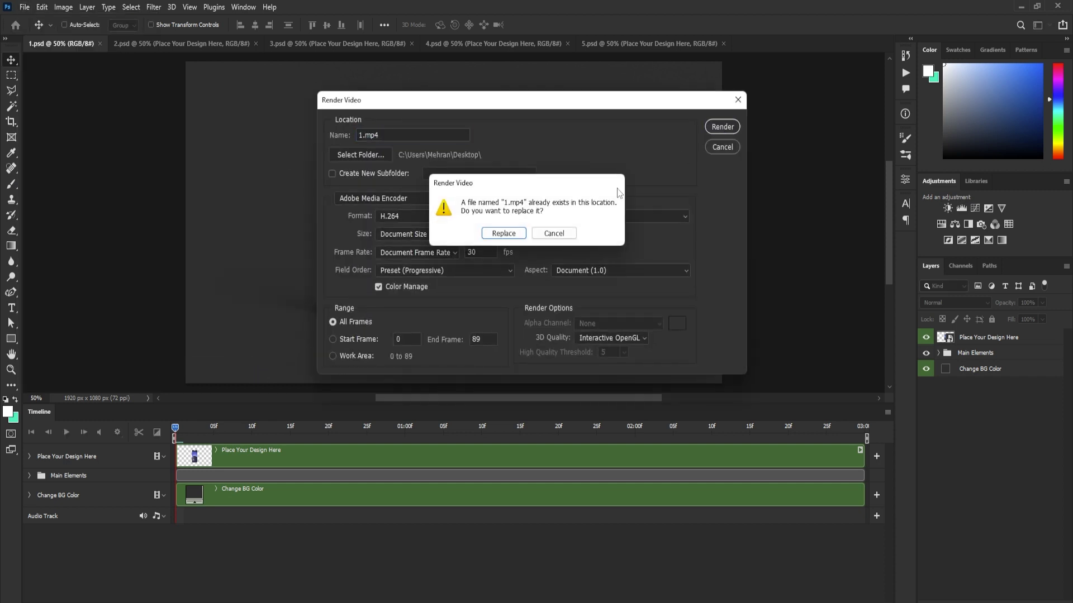
click(493, 233)
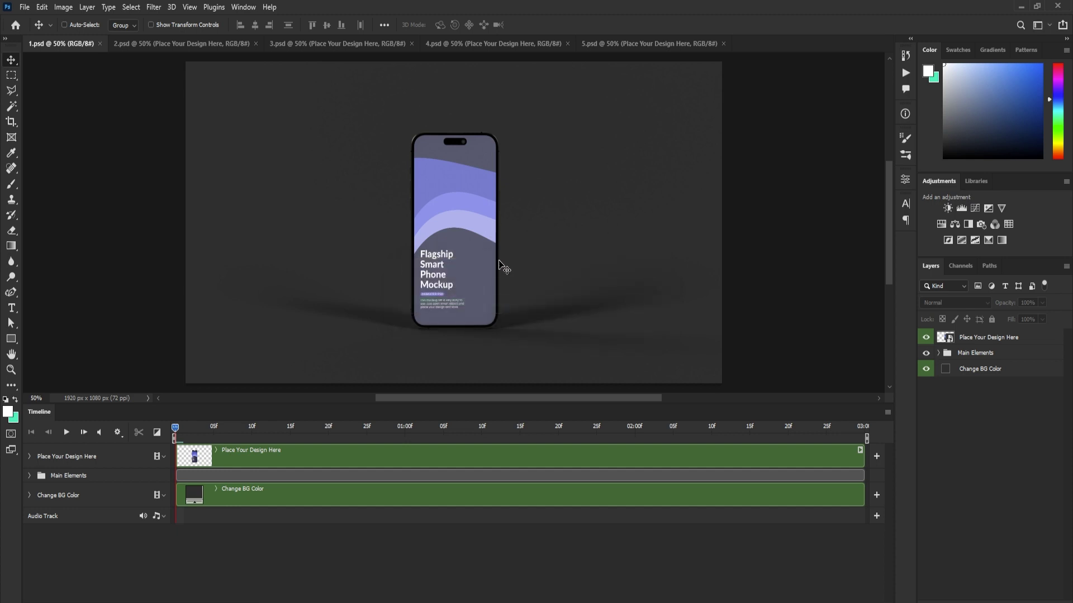
Set up a Save for Web (Legacy) GIF export of 1.psd with the image width set to 800 px.
drag(179, 432, 101, 443)
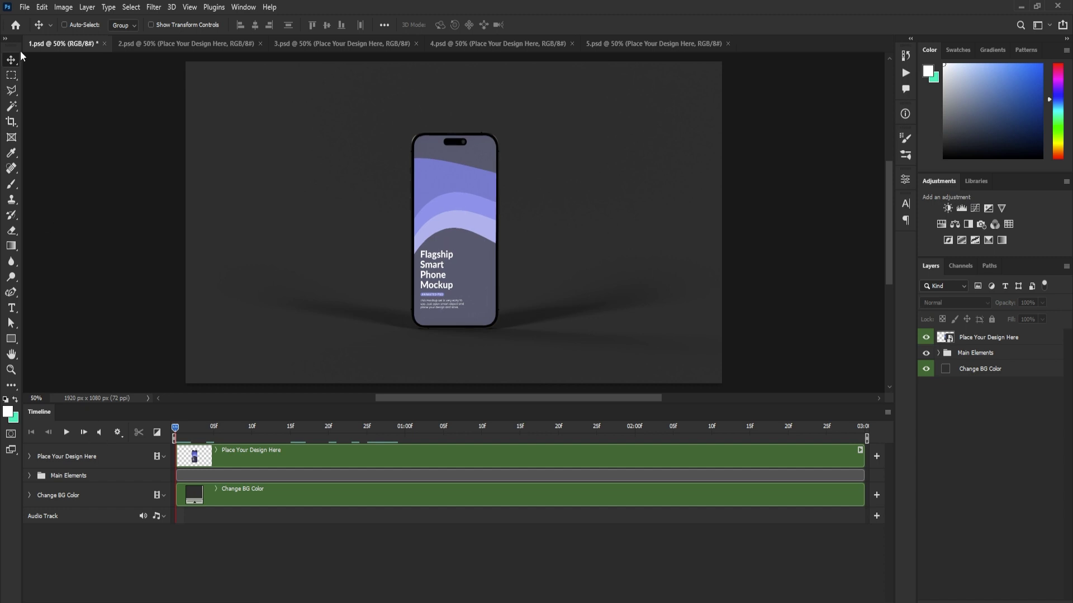
click(25, 7)
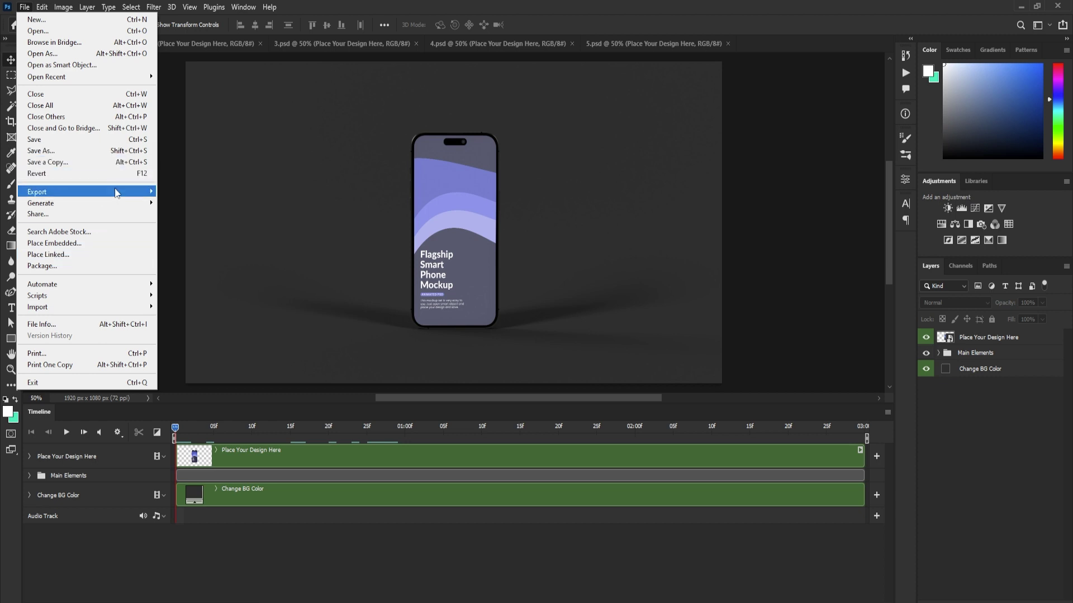
mouse_move(111, 192)
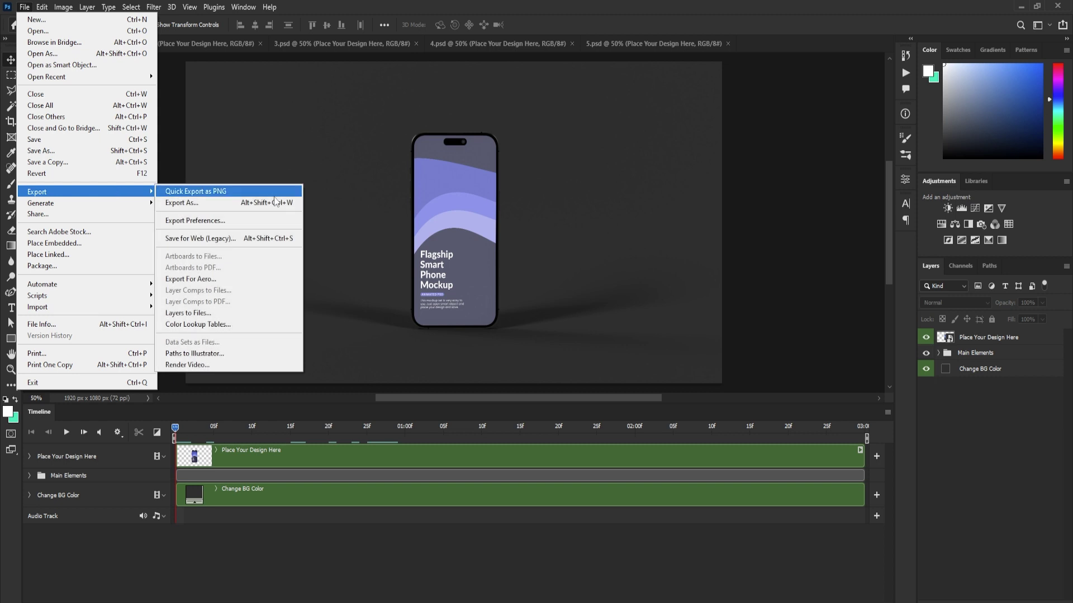
click(267, 240)
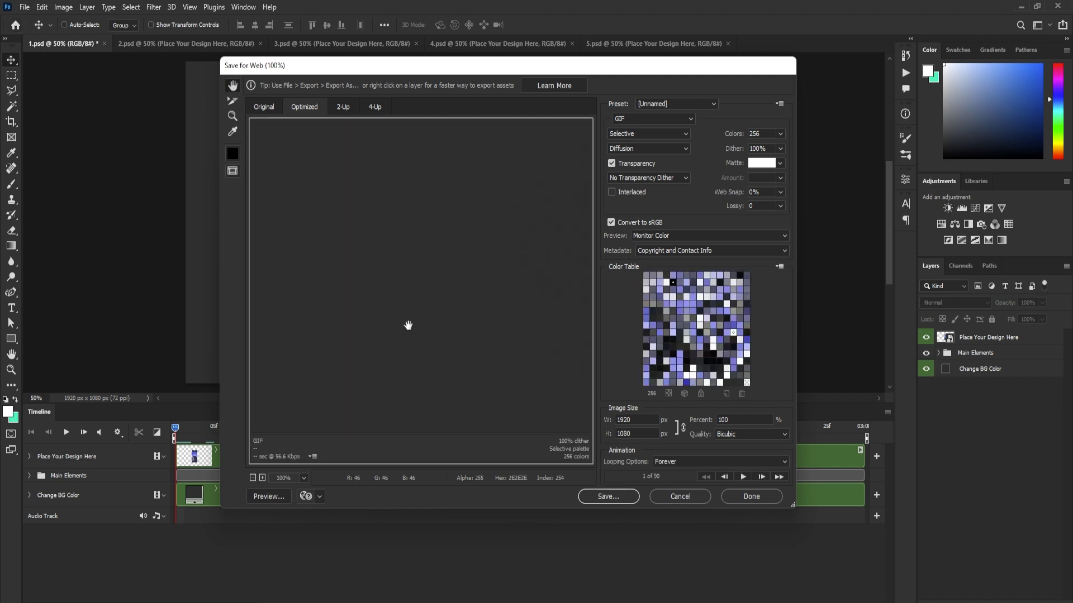
click(252, 478)
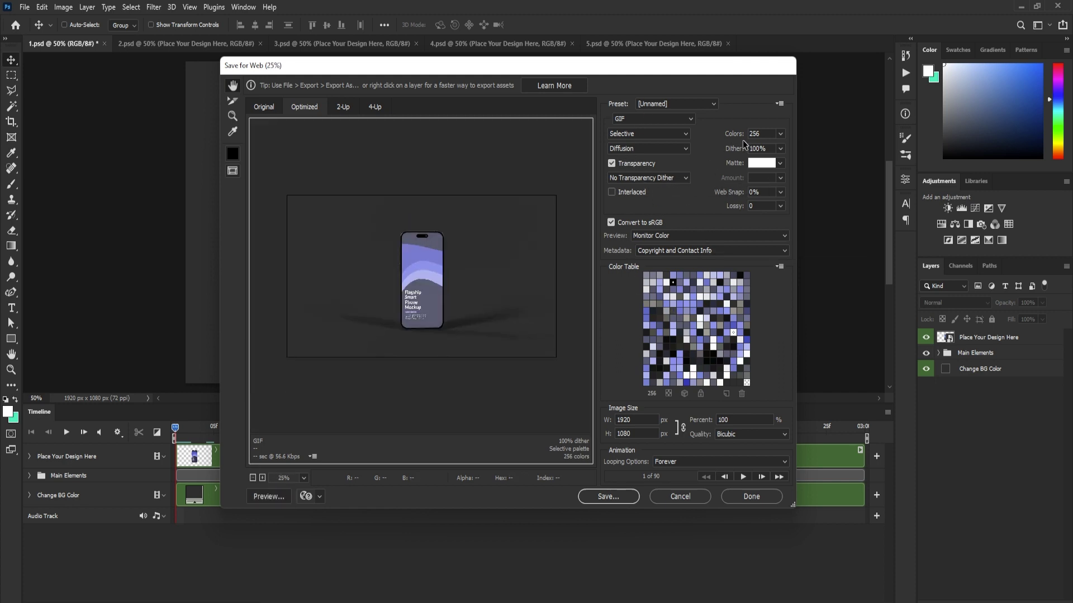
double_click(624, 420)
text(800)
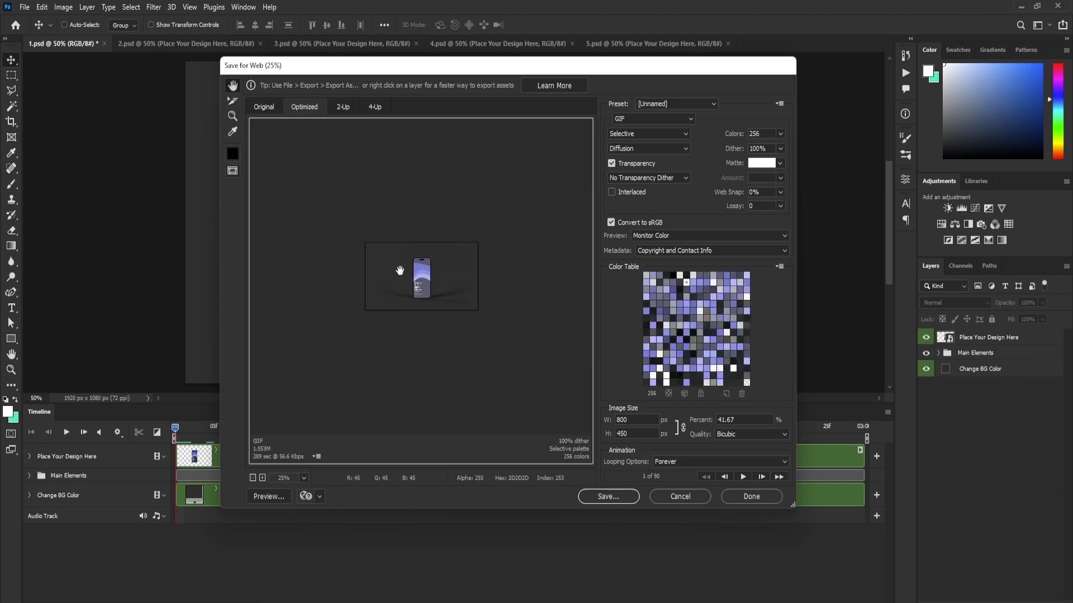
Save the optimized GIF to the Desktop under the file name 1.
click(608, 496)
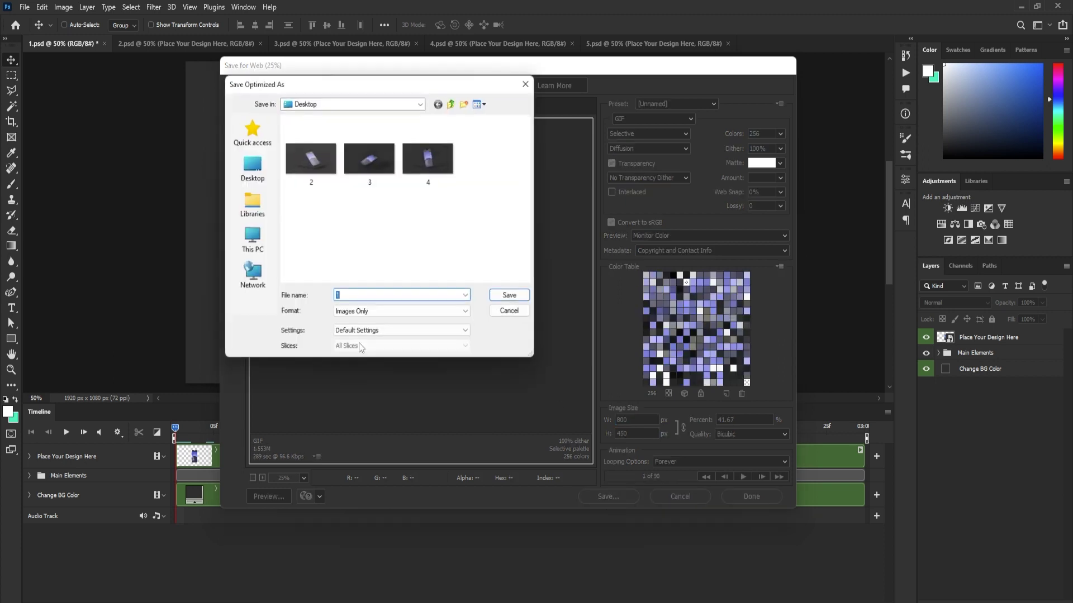
click(243, 177)
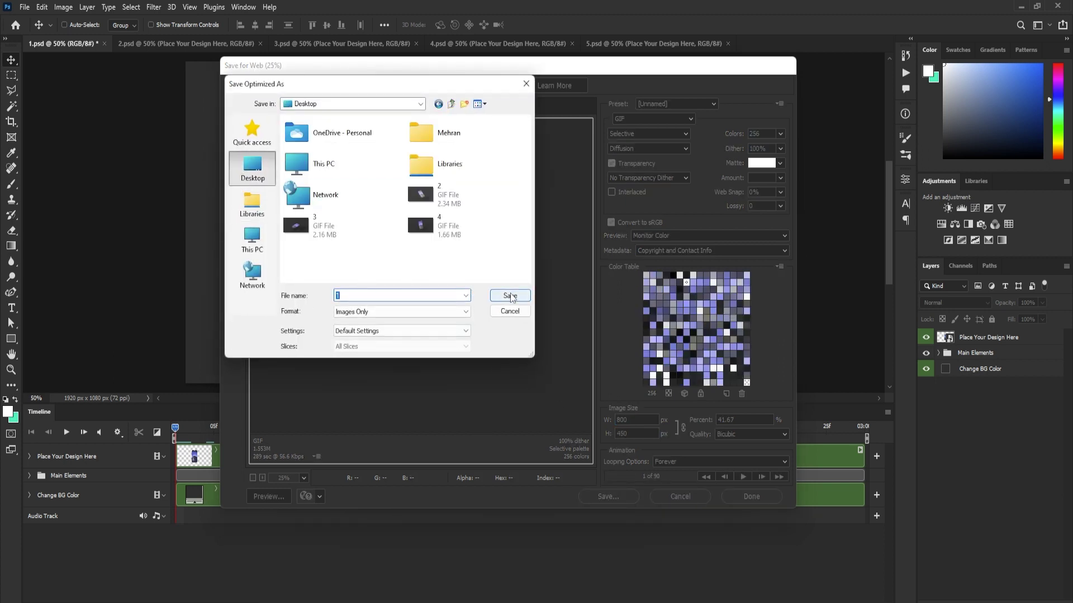
click(510, 296)
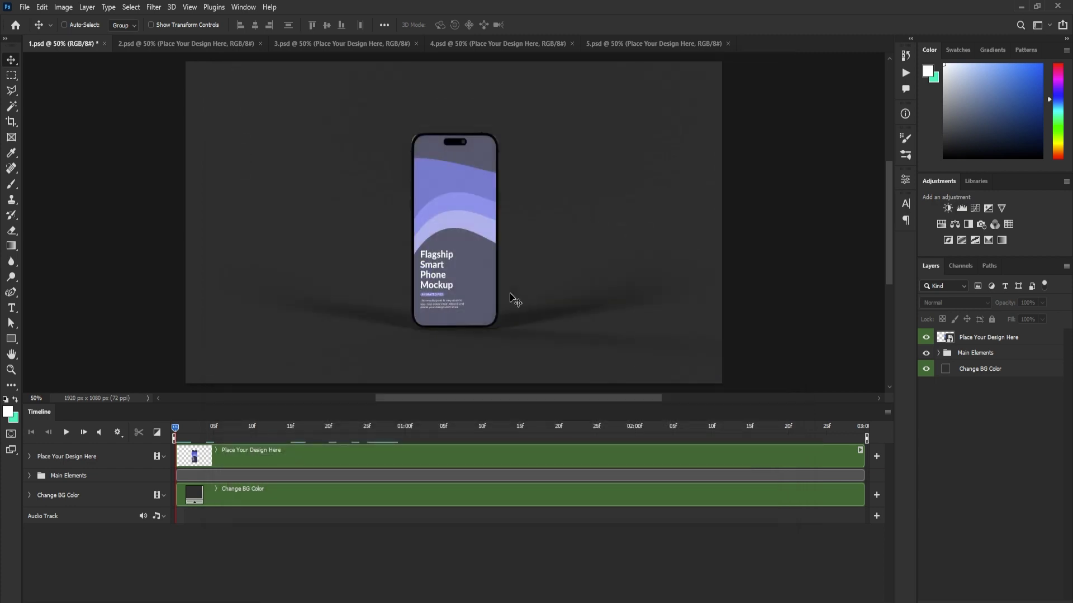
Switch to File Explorer, view the exported 1.gif from the Desktop folder, and close the viewer.
key(super+e)
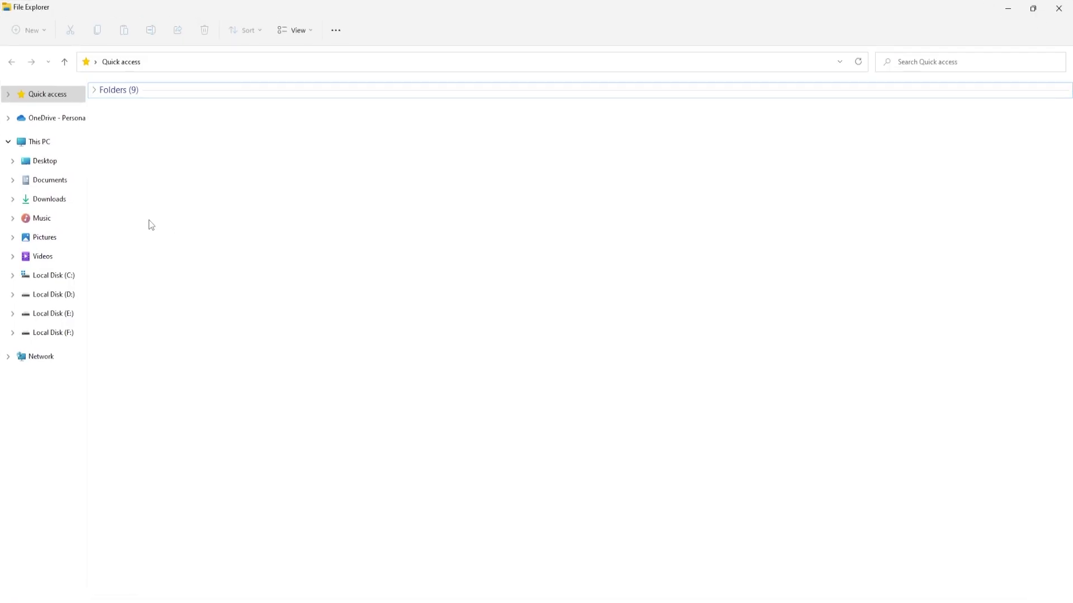
click(45, 161)
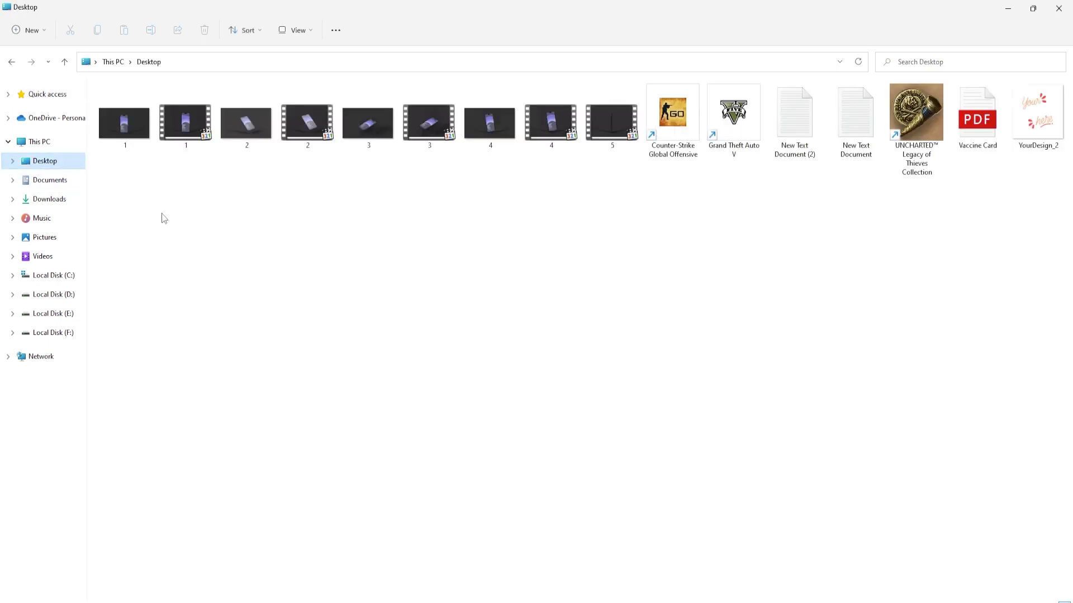
double_click(112, 139)
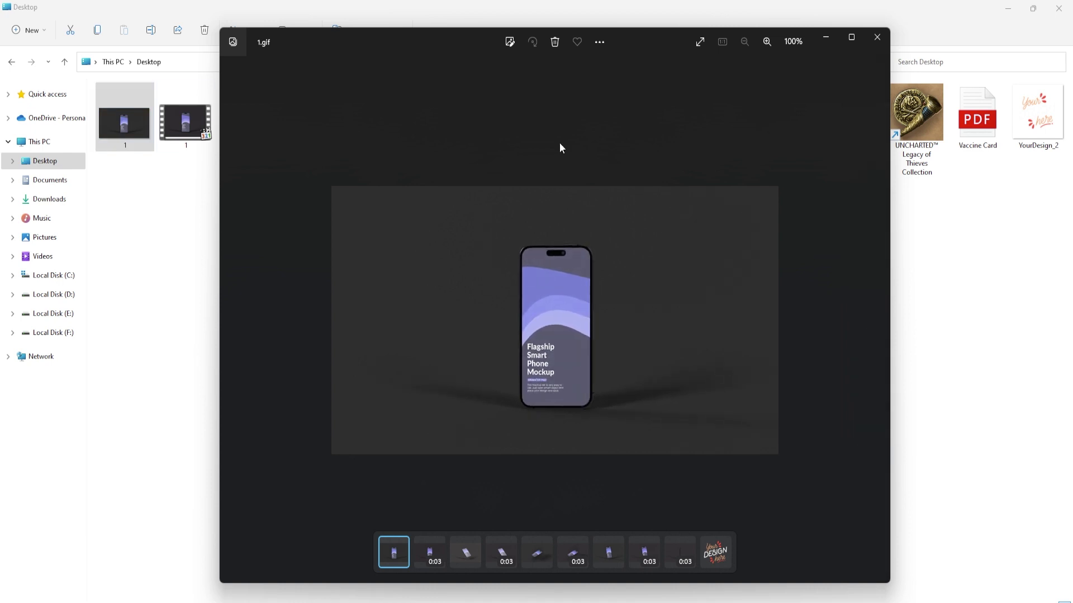
click(876, 37)
Play the rendered 1.mp4 from the Desktop folder and close the player.
click(193, 122)
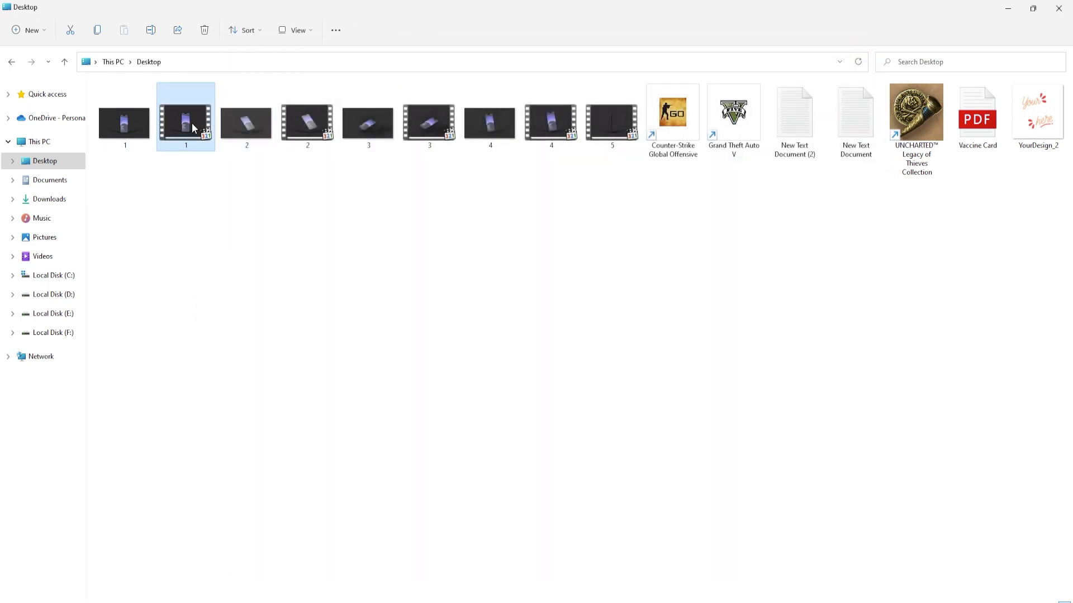
double_click(192, 123)
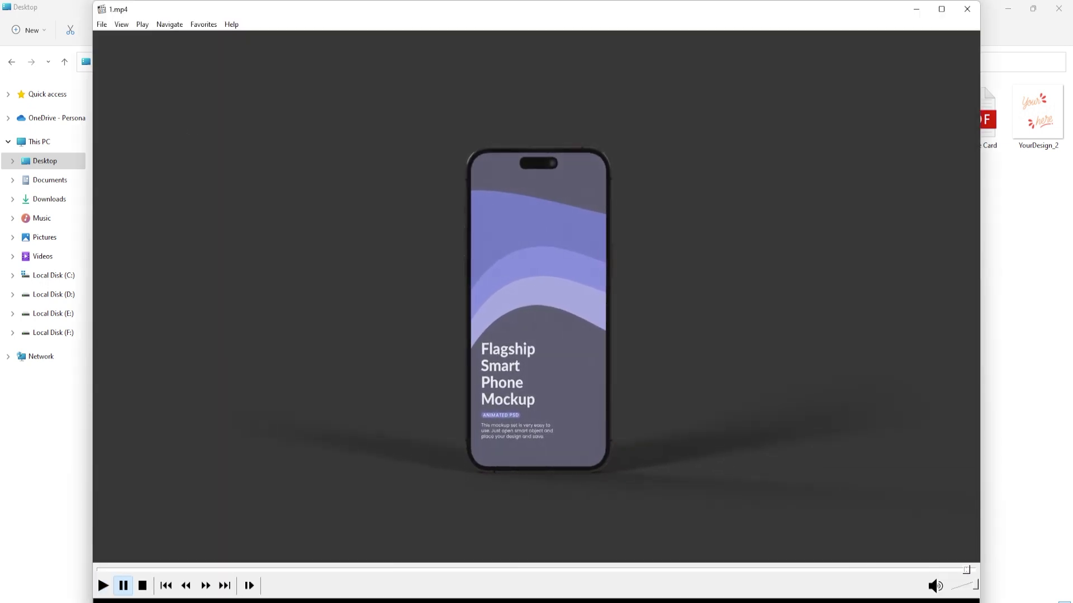
click(967, 9)
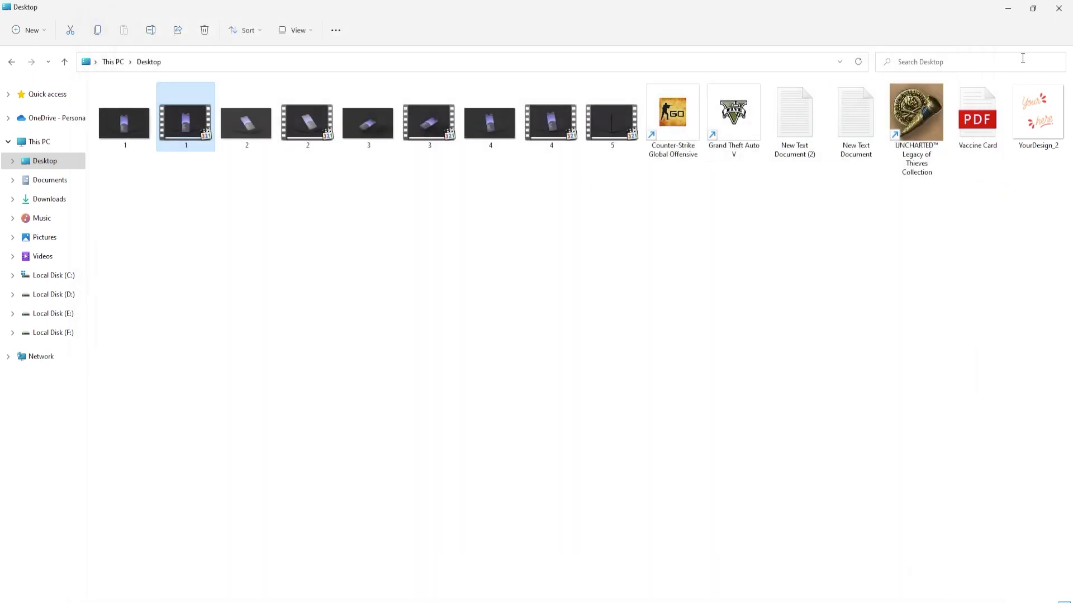